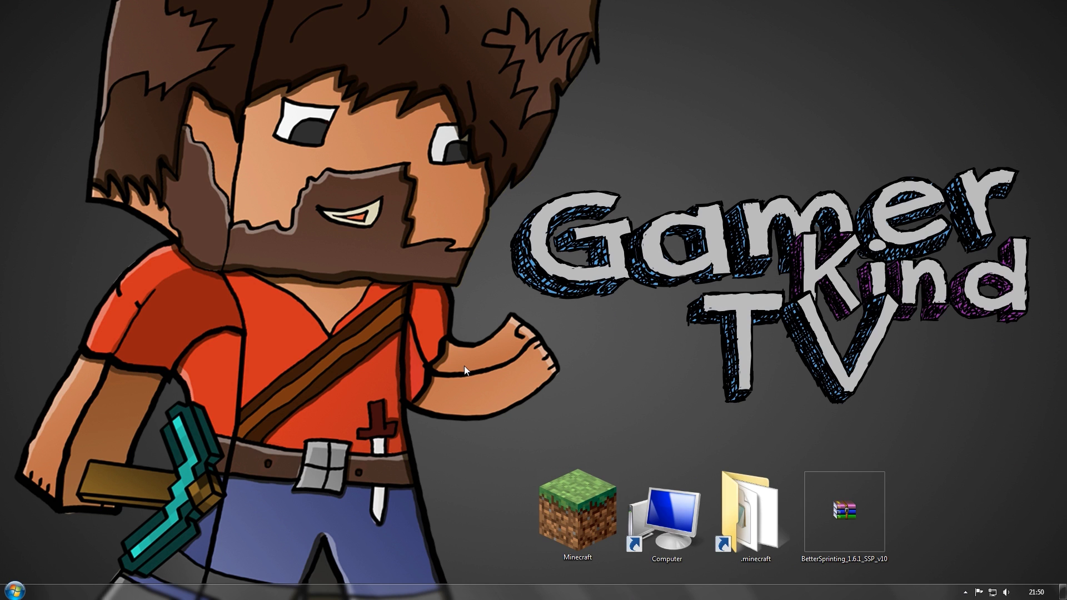
- Start the Minecraft Launcher, copy the game directory path from the default profile, and close the launcher without saving the profile
click(566, 511)
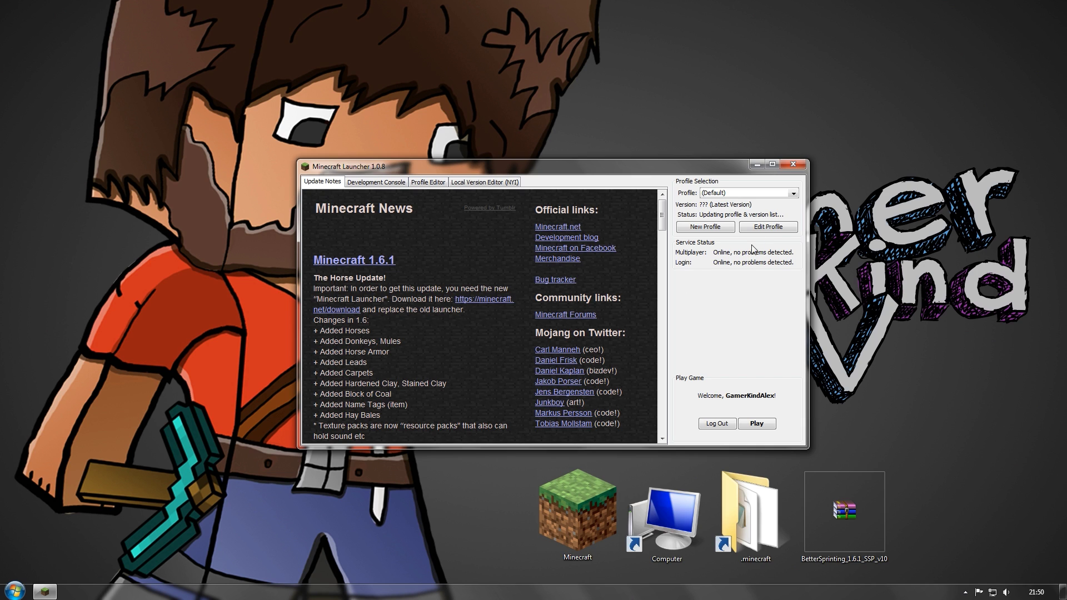
click(776, 229)
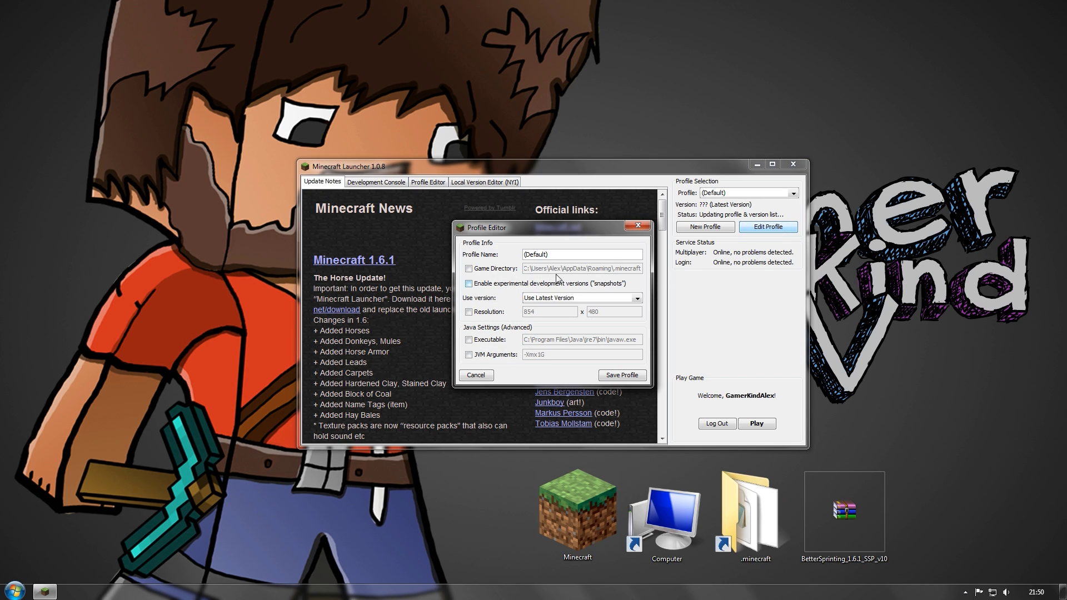
click(469, 270)
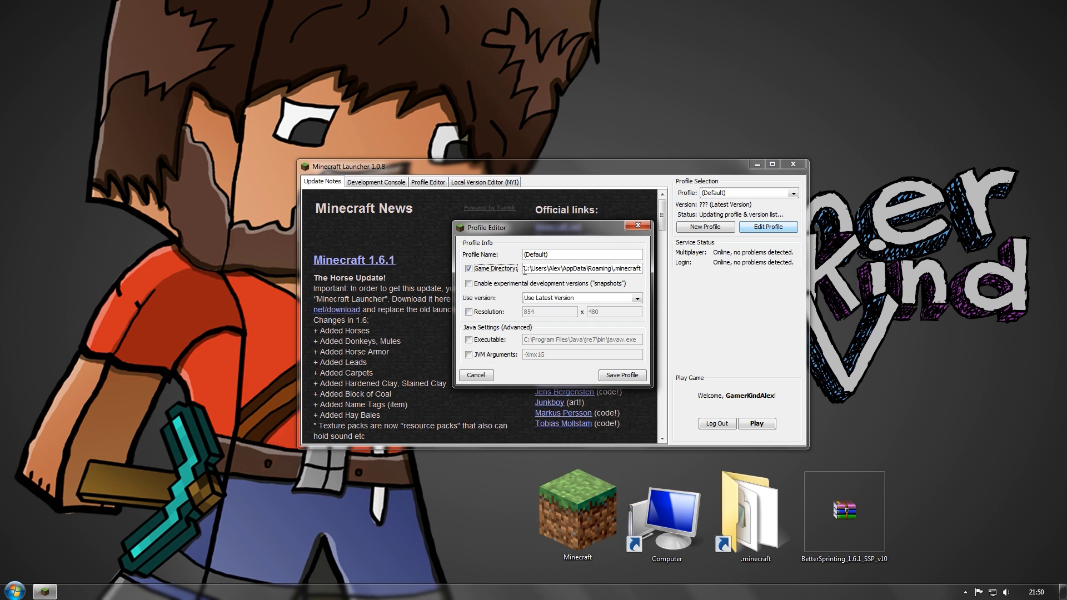
drag(525, 270, 616, 274)
key(ctrl+c)
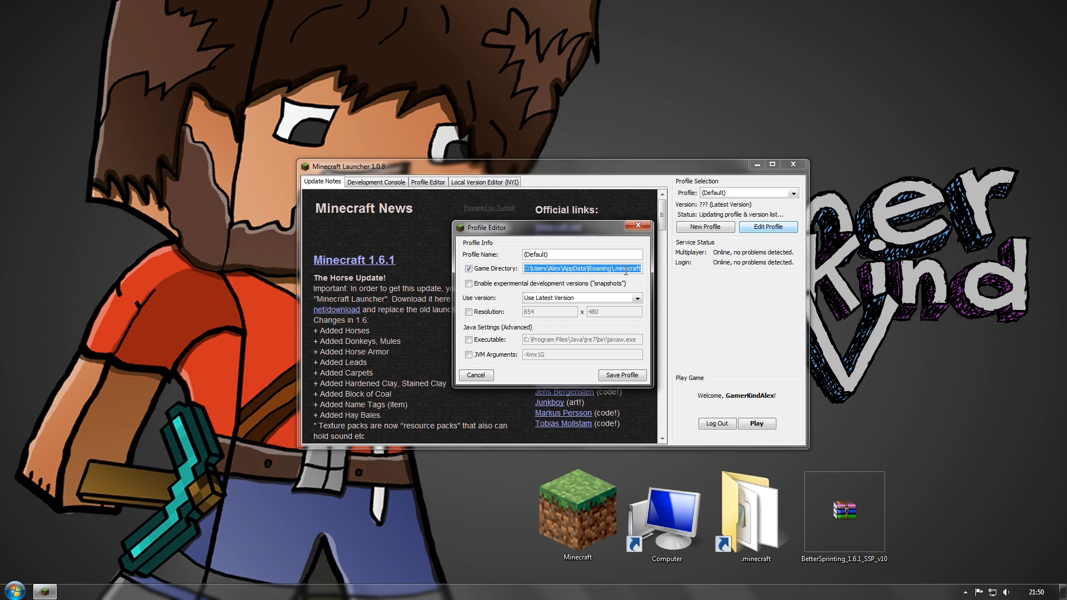
click(638, 225)
click(788, 168)
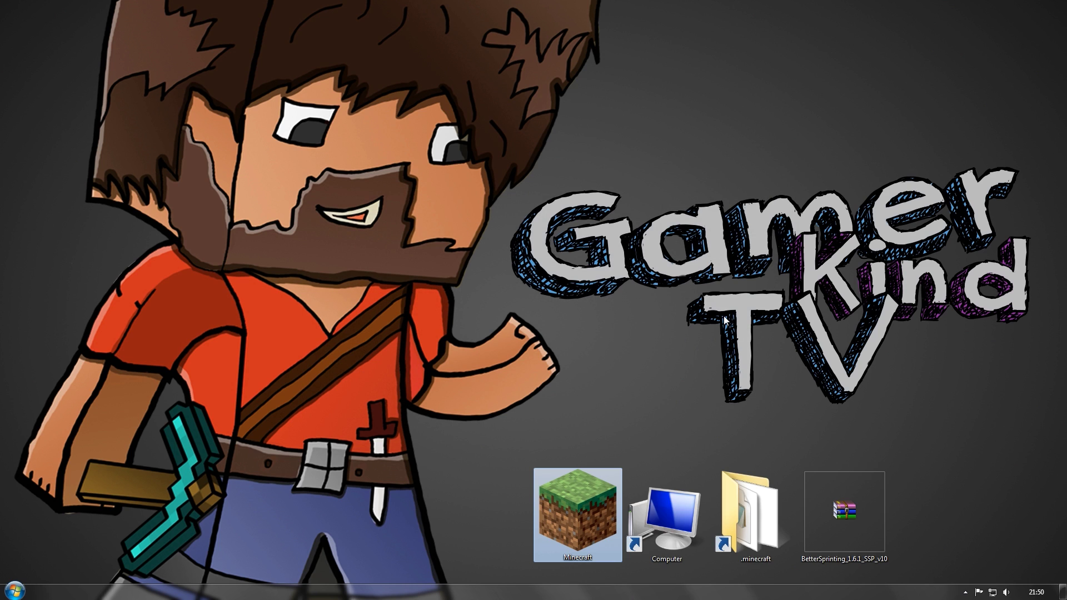
- Switch to Windows Explorer, go to the copied .minecraft path and open its versions folder
double_click(671, 519)
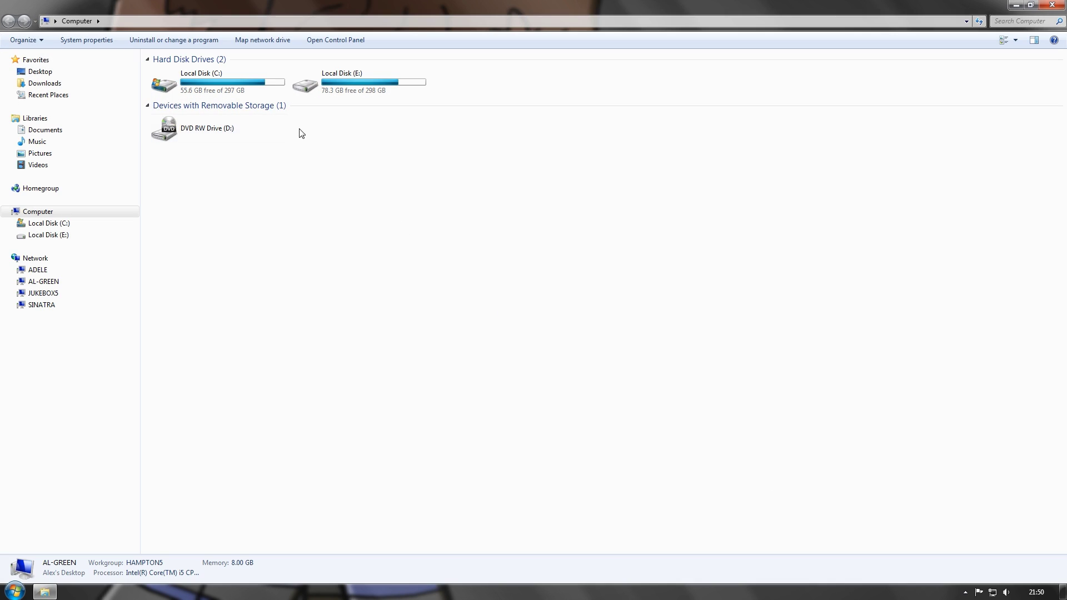
click(104, 23)
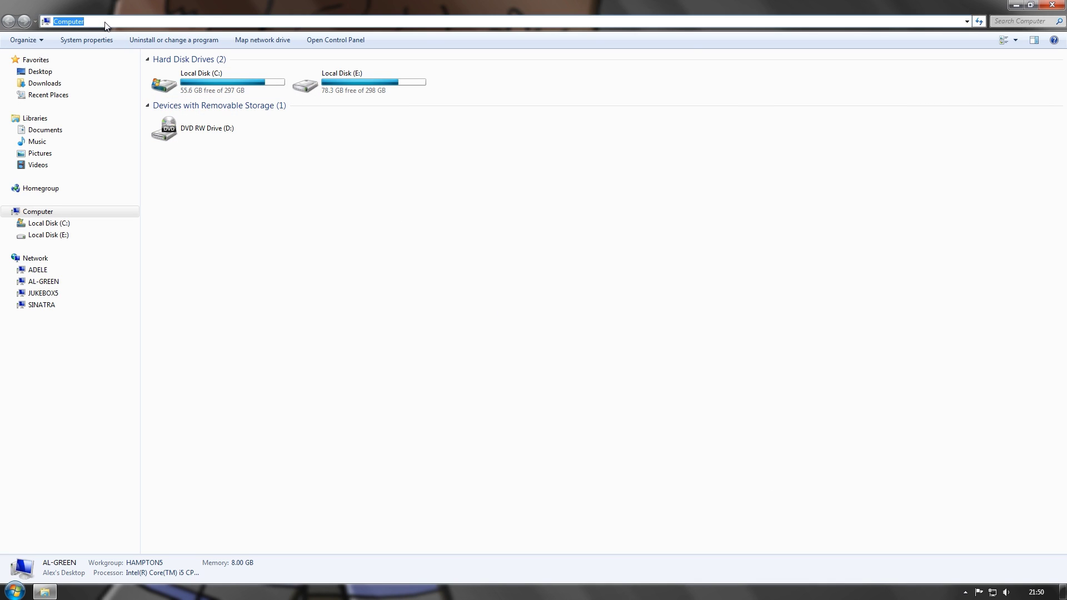
key(ctrl+v)
key(Return)
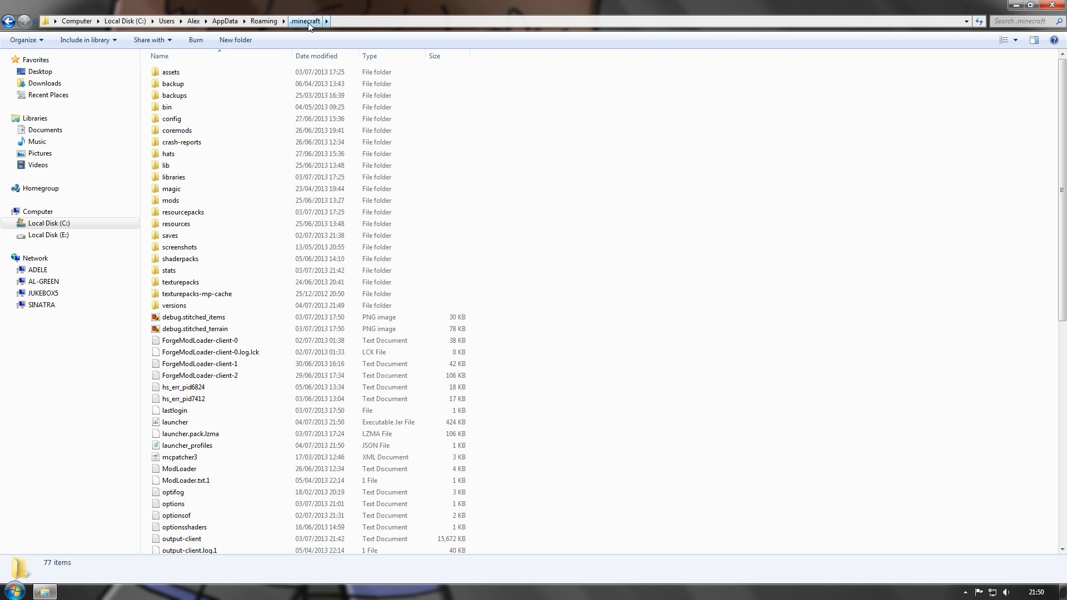
double_click(193, 309)
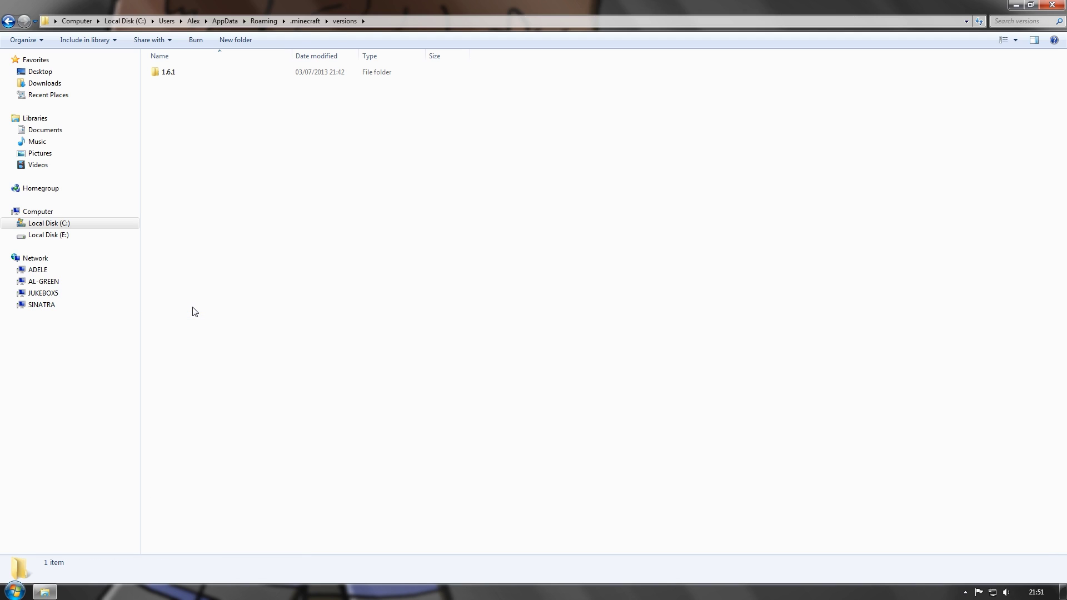
- Duplicate the 1.6.1 folder inside the versions folder
right_click(184, 76)
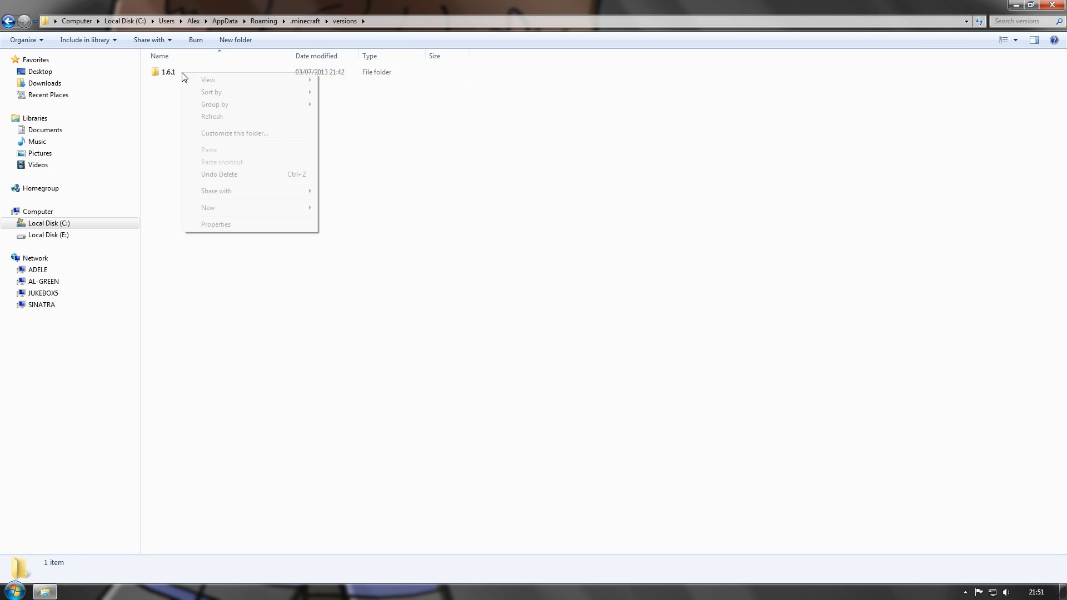
click(170, 75)
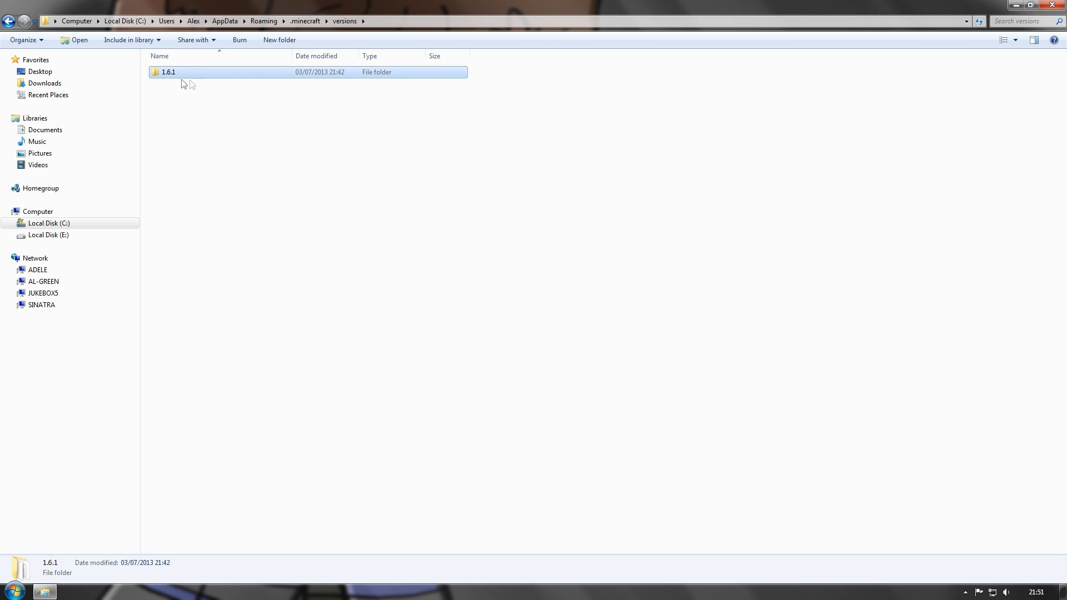
right_click(195, 73)
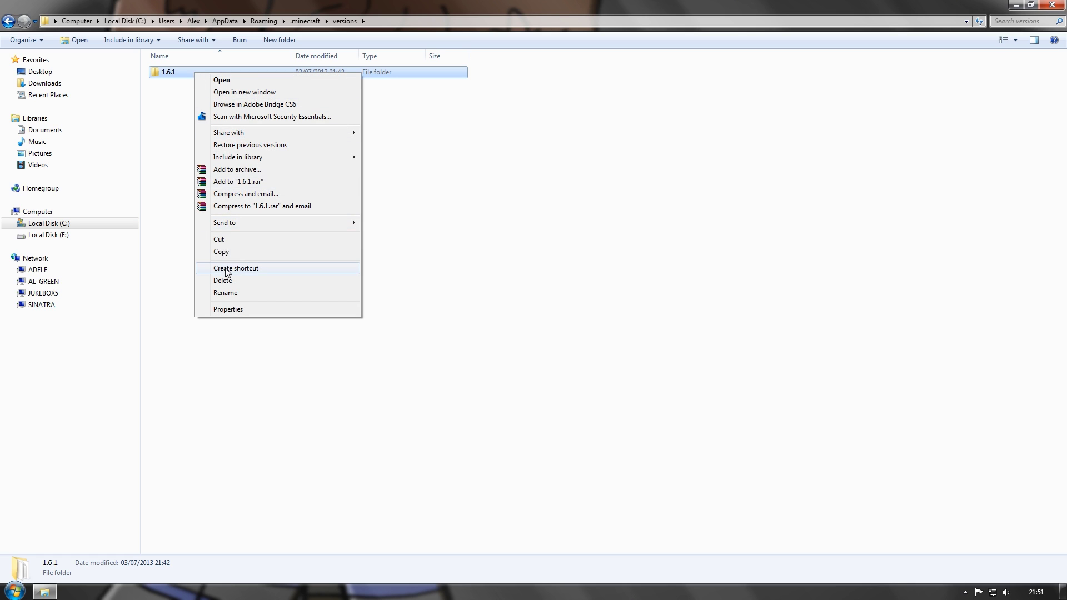
click(232, 251)
right_click(184, 197)
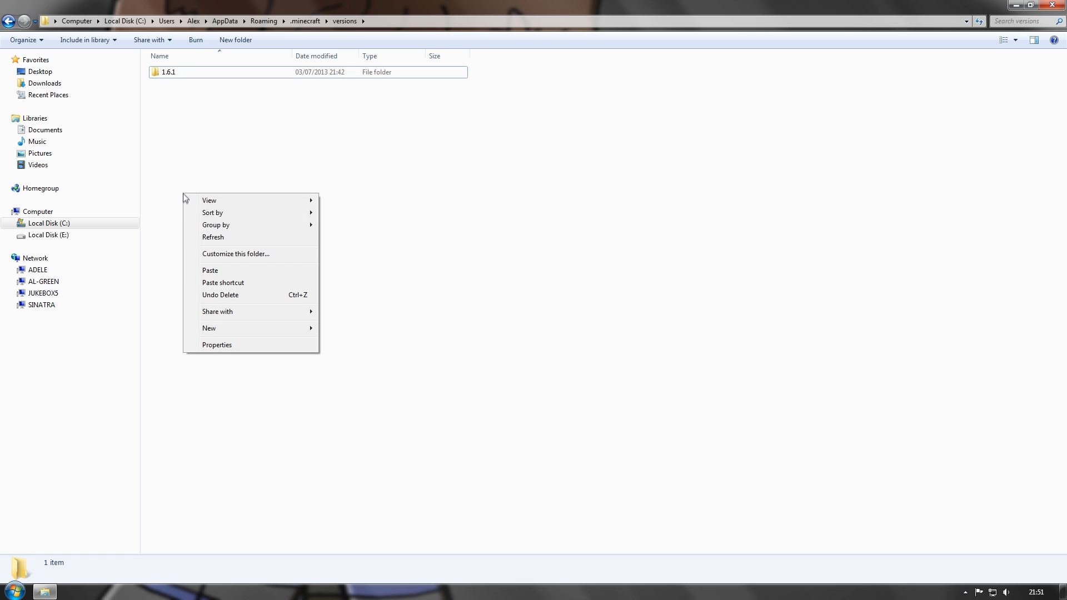
click(222, 271)
- Rename the duplicated version folder as "1.6.1 - Mod"
right_click(191, 87)
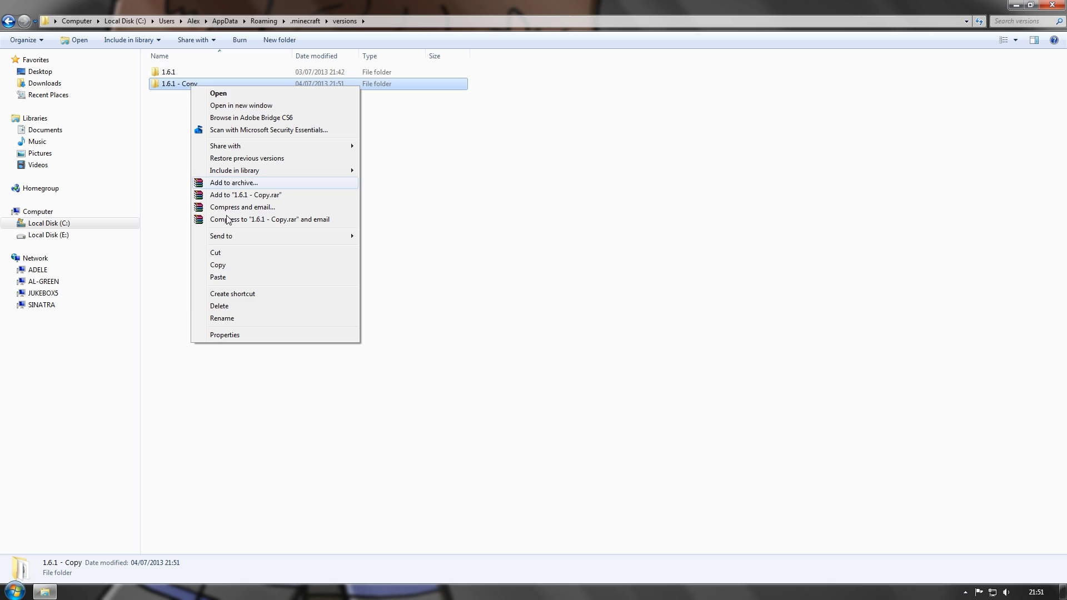
click(200, 322)
click(202, 85)
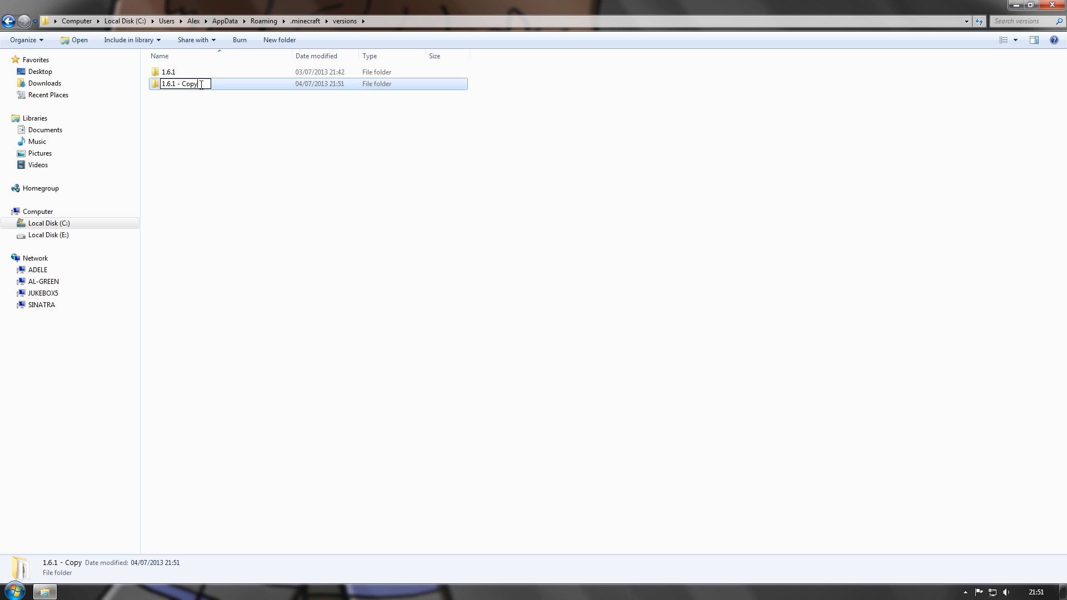
key(BackSpace)
key(BackSpace)
key(BackSpace)
key(BackSpace)
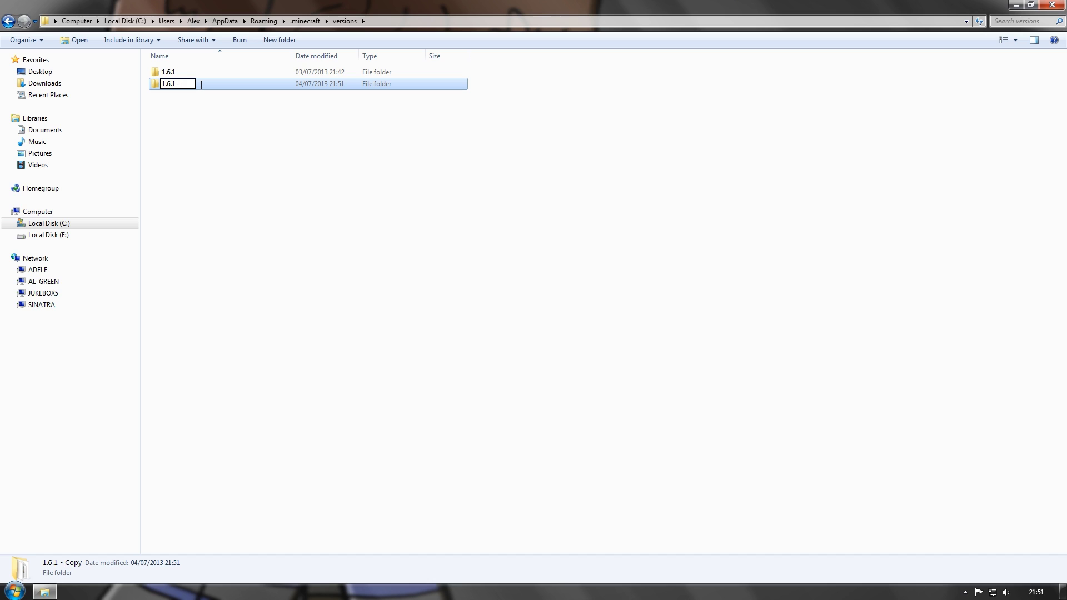
text(Mod)
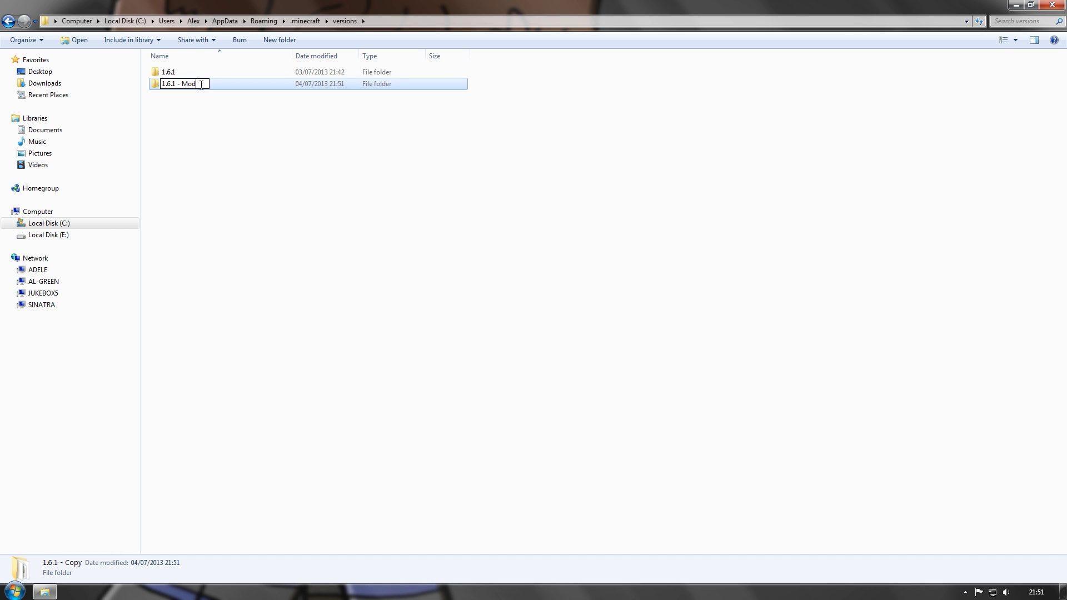
click(211, 154)
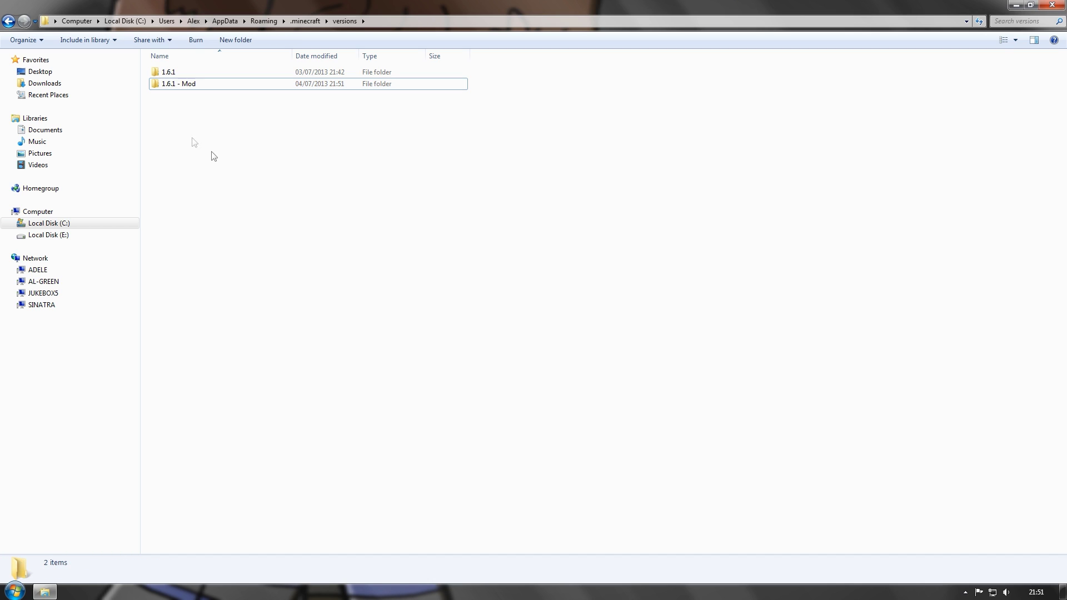
- Open the "1.6.1 - Mod" folder and rename its executable jar file as "1.6.1 - Mod"
double_click(184, 88)
click(184, 74)
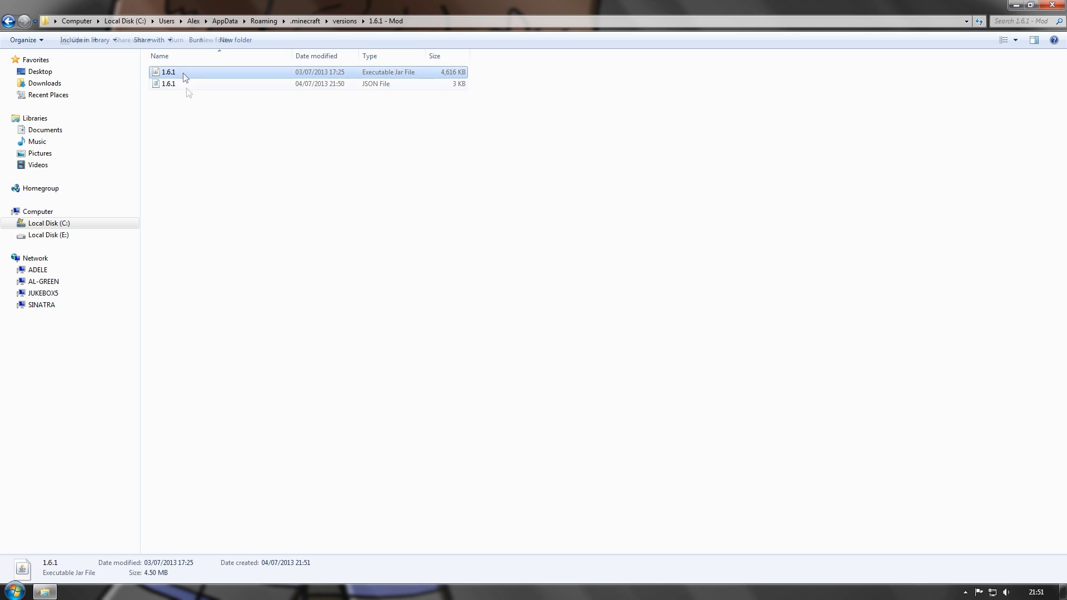
click(189, 84)
click(188, 76)
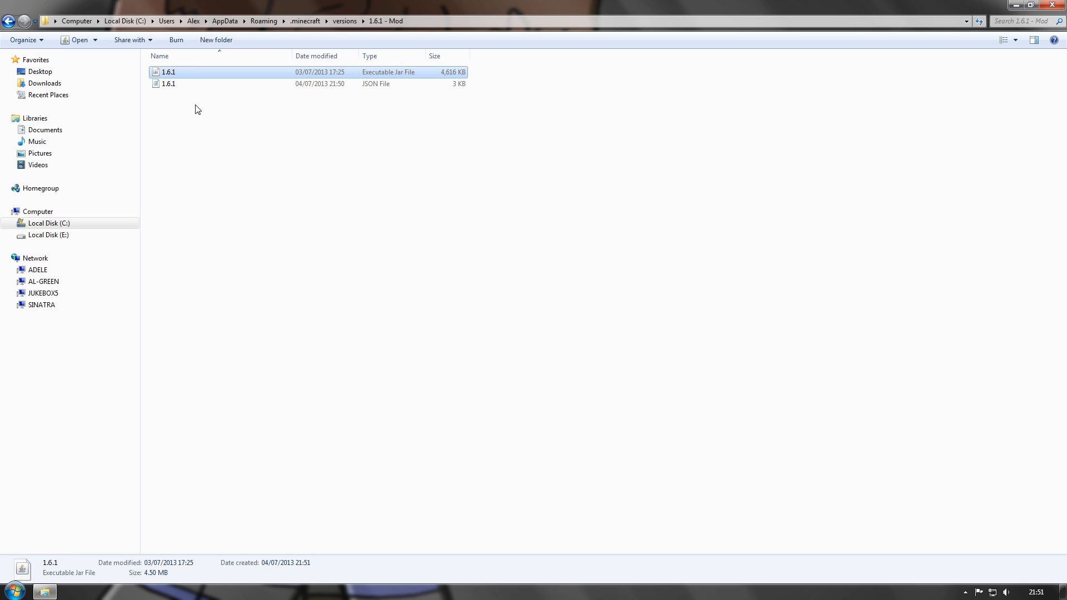
right_click(195, 77)
click(238, 261)
click(187, 74)
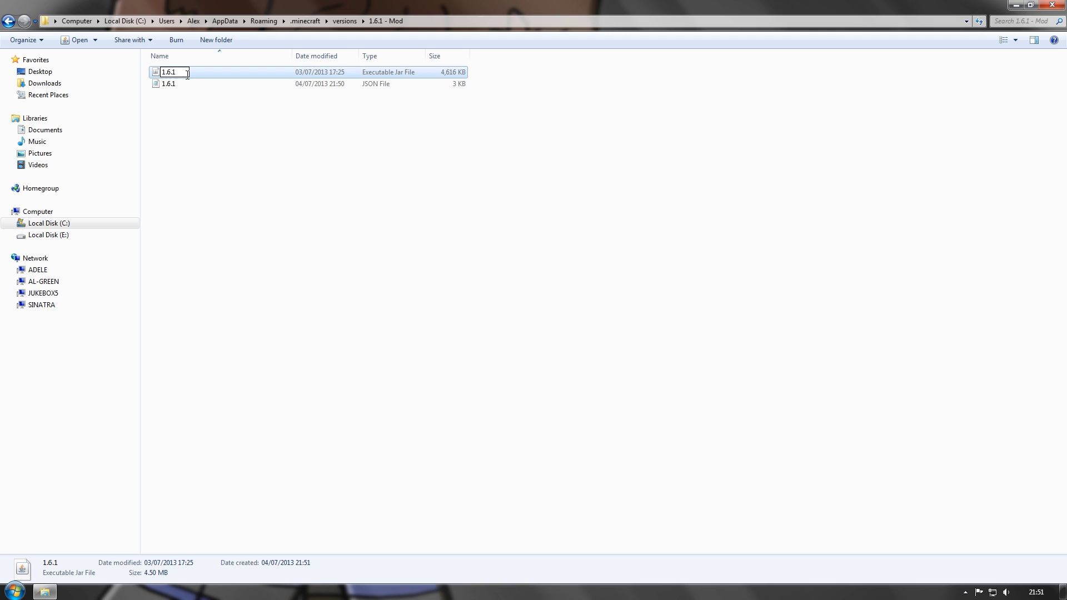
text(- Mod)
- Rename the 1.6.1 JSON file as "1.6.1 - Mod" to match the jar file
click(183, 85)
right_click(183, 85)
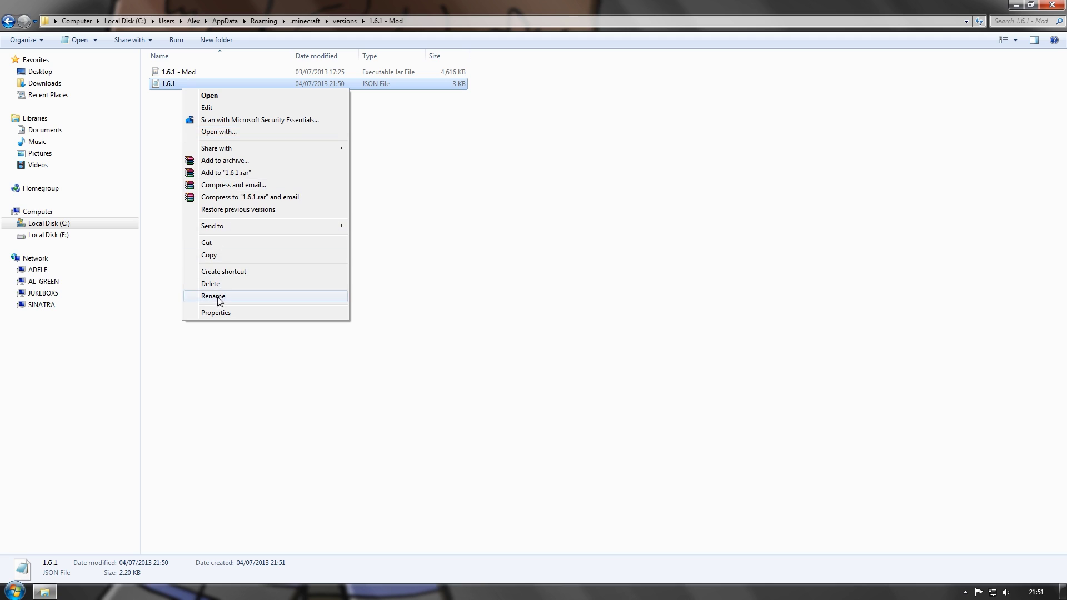
click(217, 296)
text(- Mod)
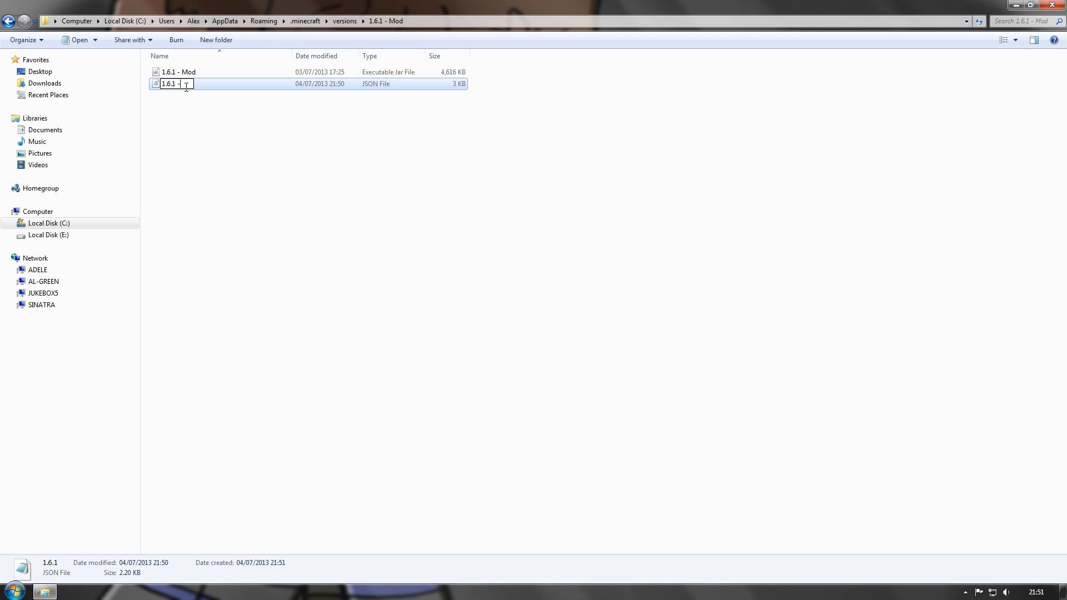
click(211, 137)
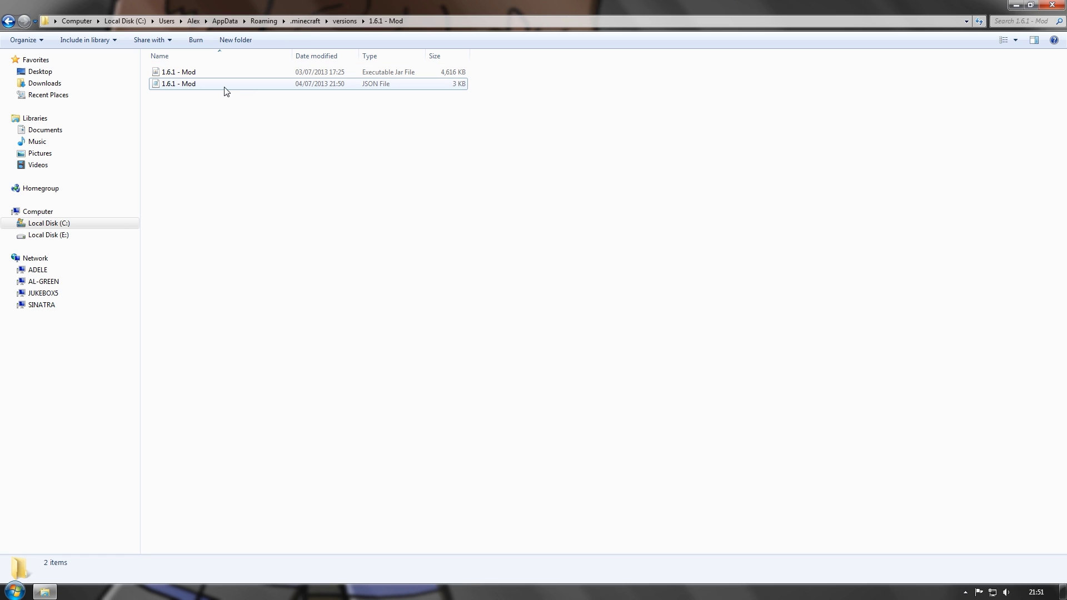
- Open the "1.6.1 - Mod" JSON file in Notepad and maximize its window
click(392, 85)
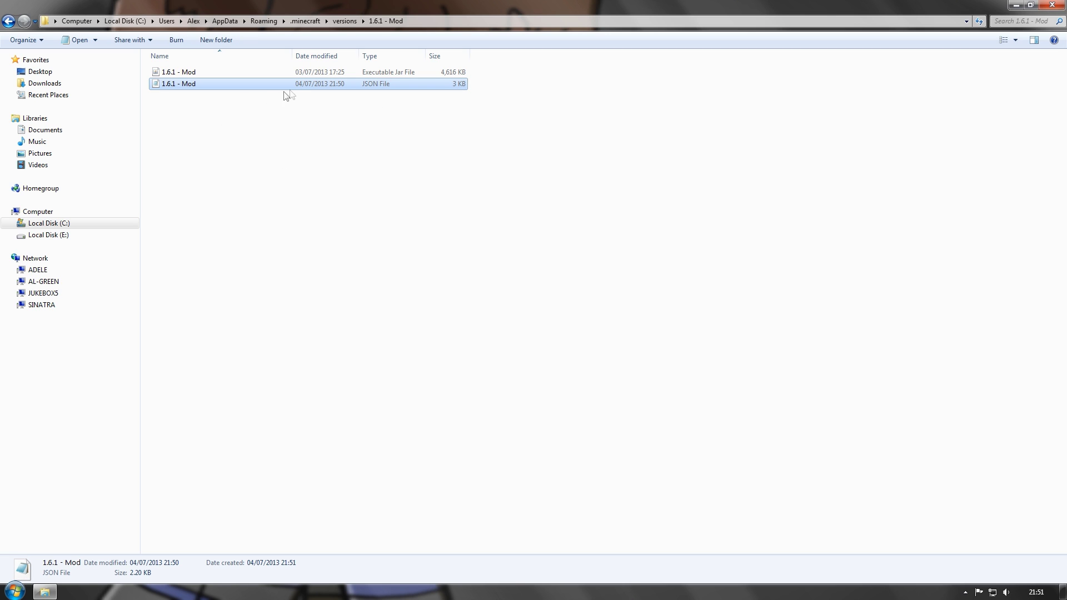
right_click(301, 84)
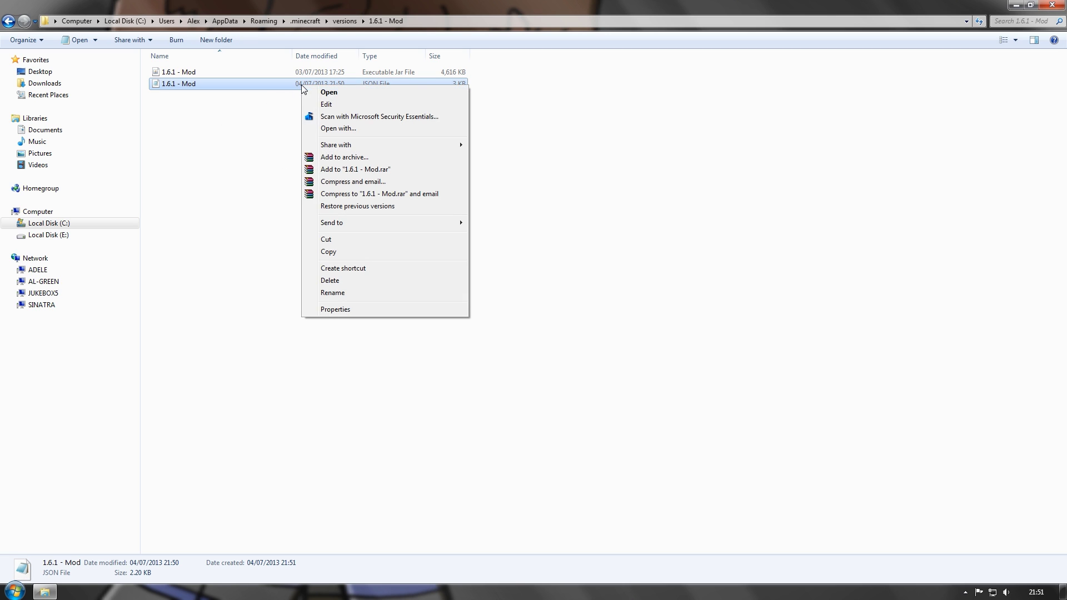
click(365, 129)
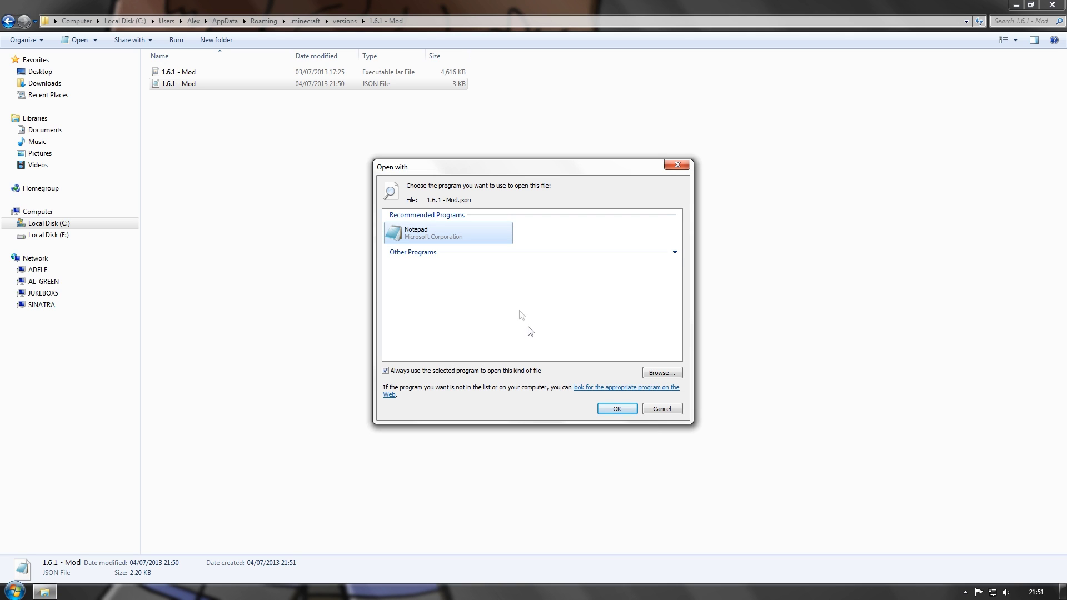
click(614, 409)
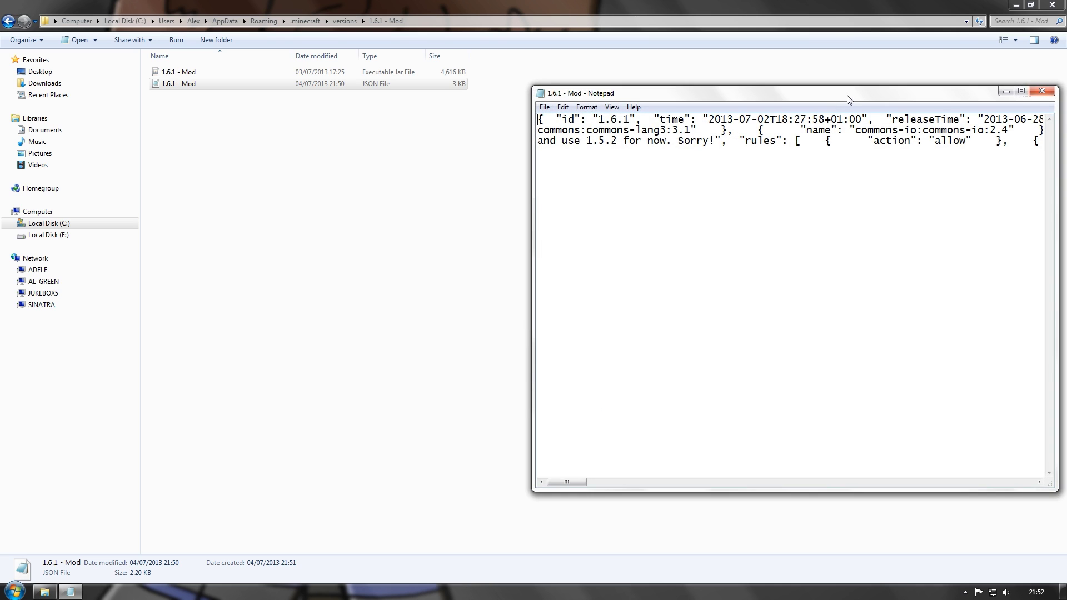
drag(850, 93, 593, 62)
click(762, 59)
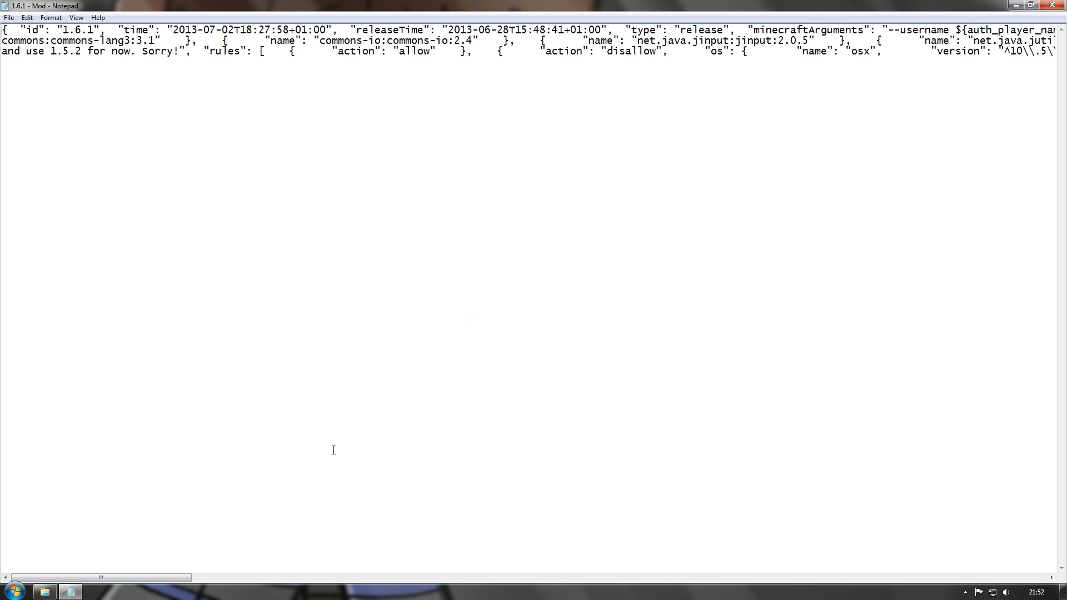
drag(178, 578, 182, 491)
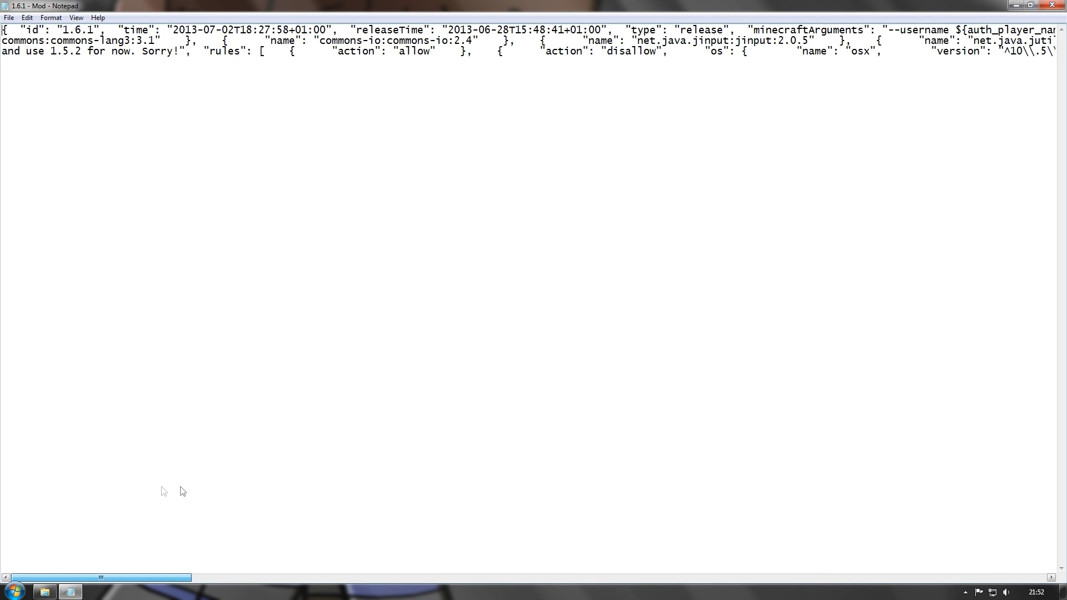
- Replace every occurrence of "1.6.1" in the JSON file with "1.6.1 - Mod"
click(27, 19)
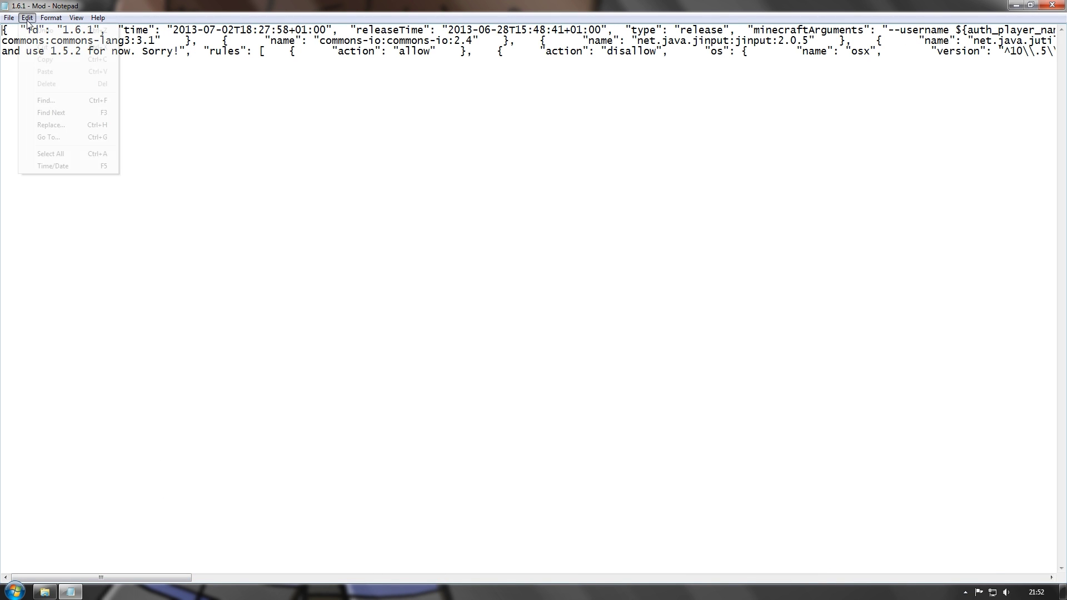
click(50, 125)
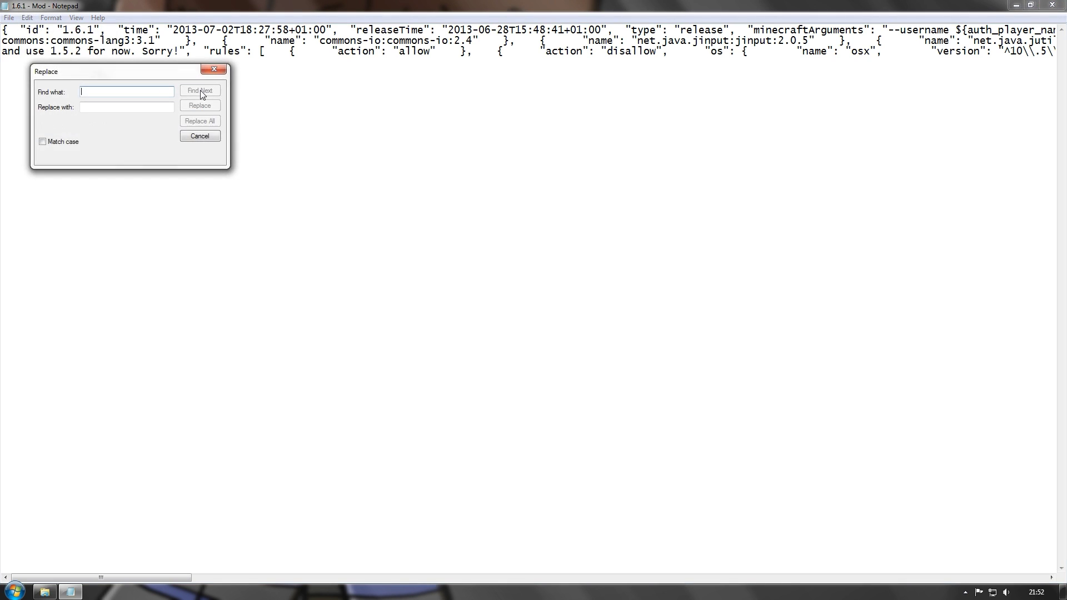
drag(129, 77, 194, 90)
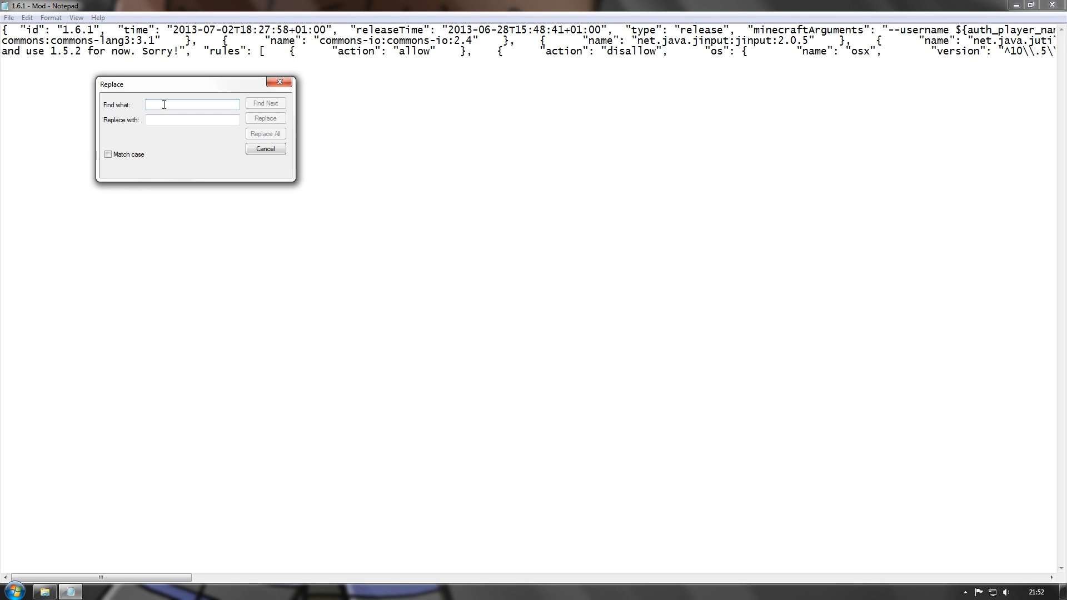
text(1)
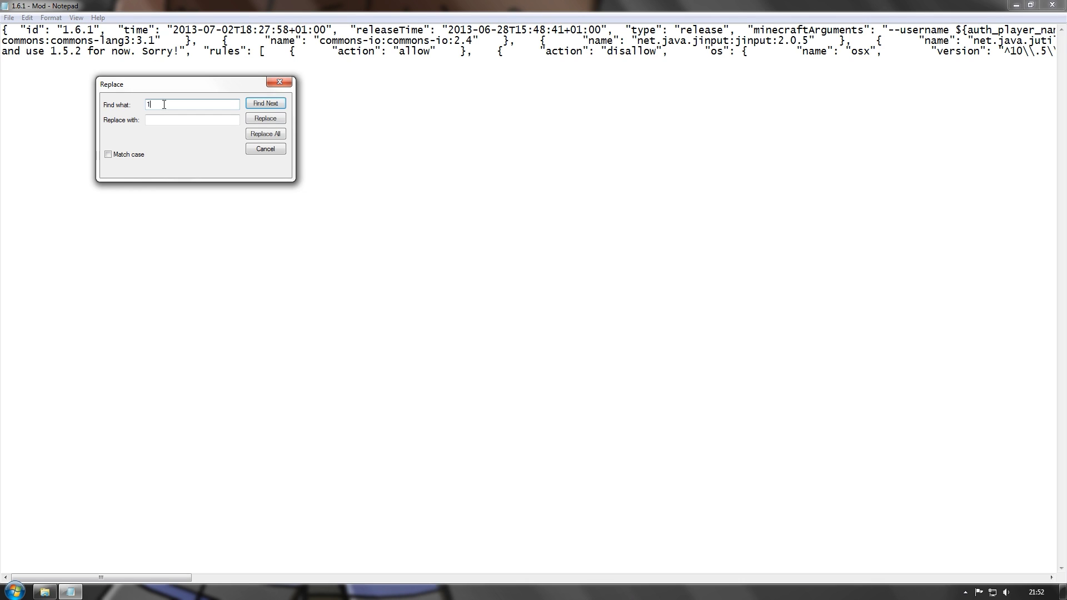
text(.6.1)
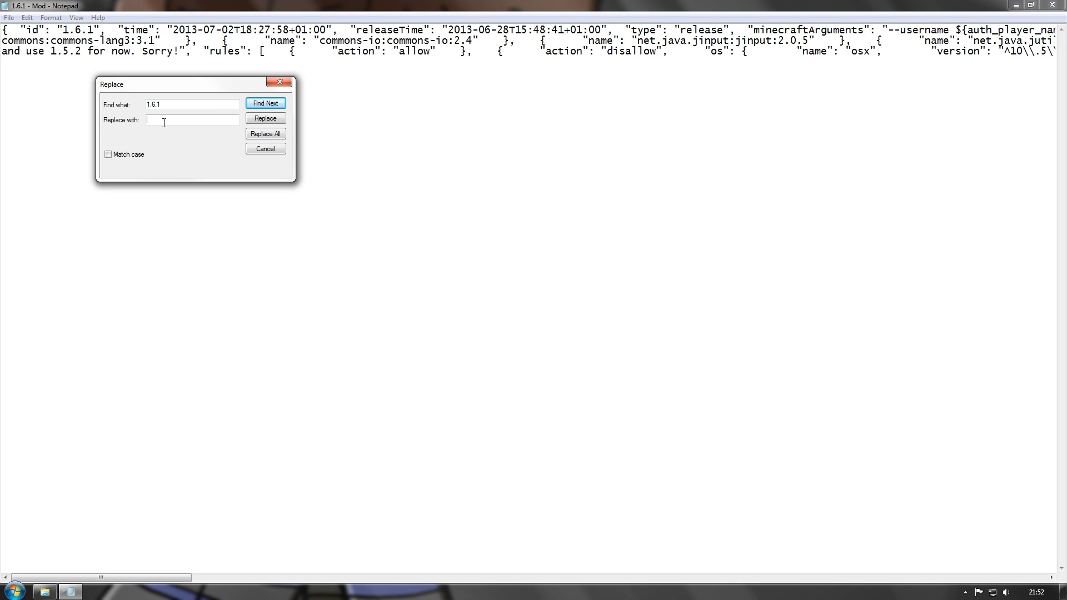
text(1.6.1 - Mod)
click(254, 136)
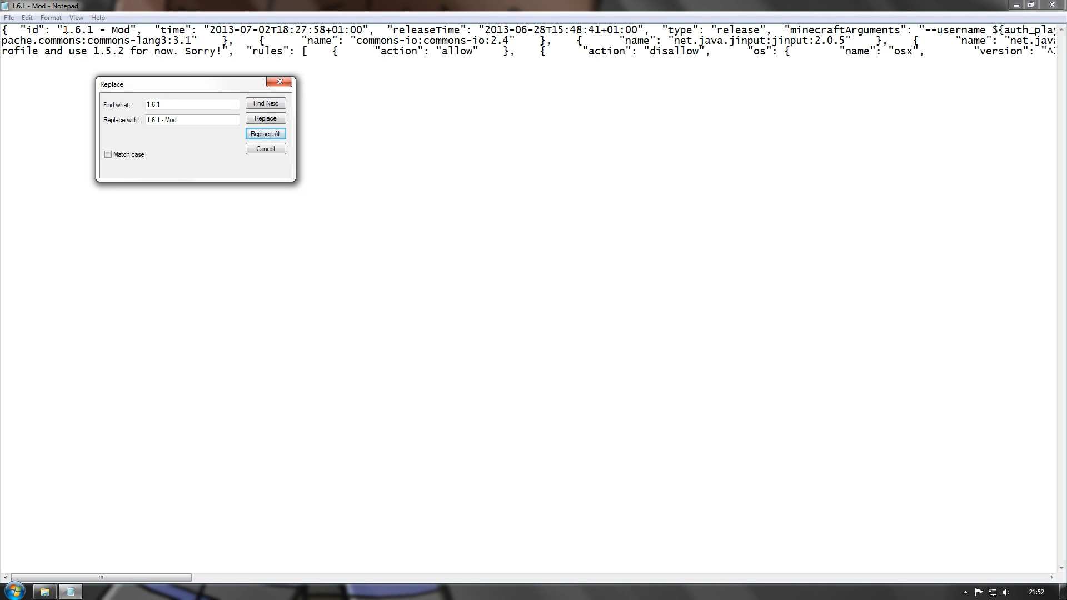
- Check the new id value, dismiss the Replace dialog, and close the JSON file with its changes saved
drag(63, 30, 131, 30)
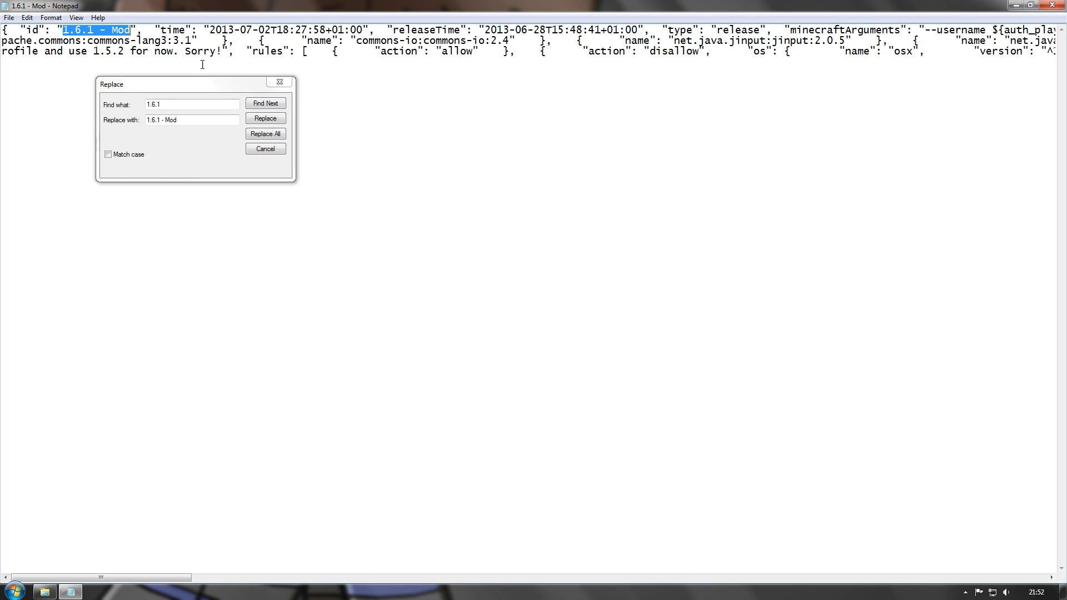
click(278, 83)
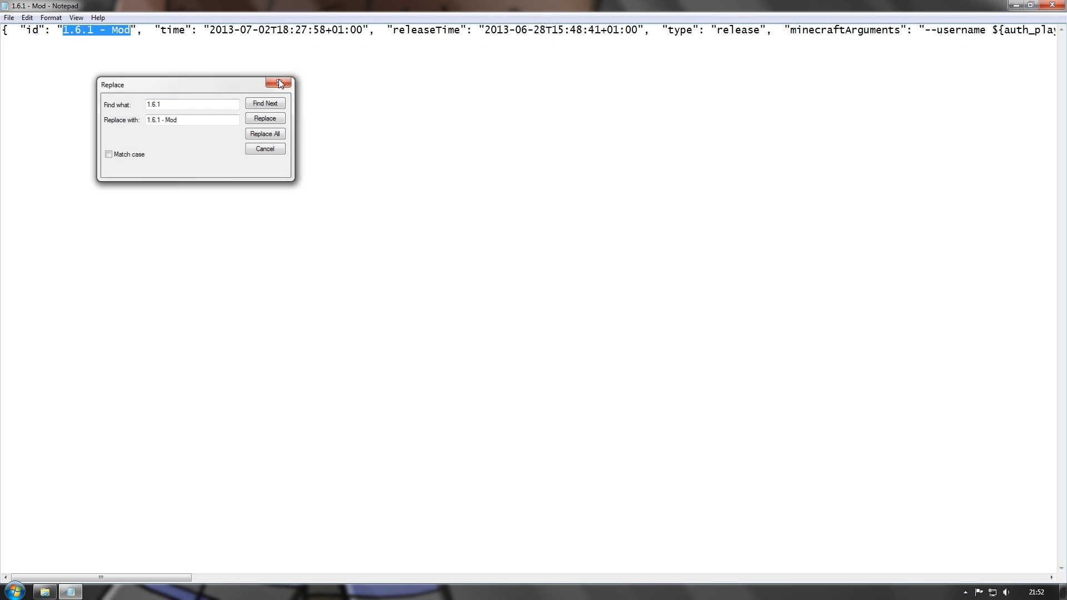
click(1058, 6)
click(507, 309)
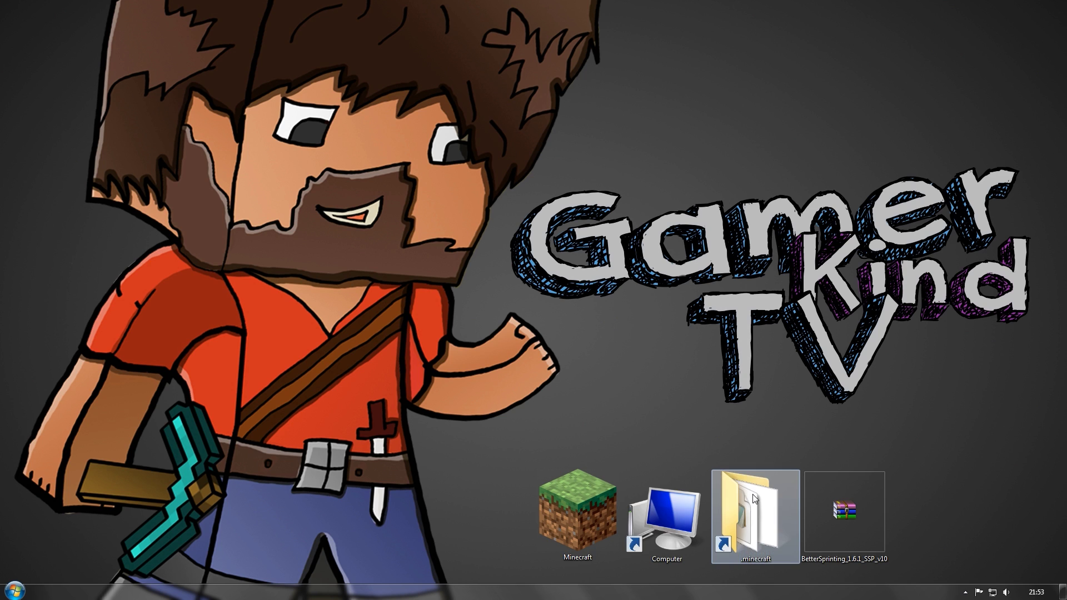
- Open the "1.6.1 - Mod" folder inside the versions folder of .minecraft
double_click(764, 524)
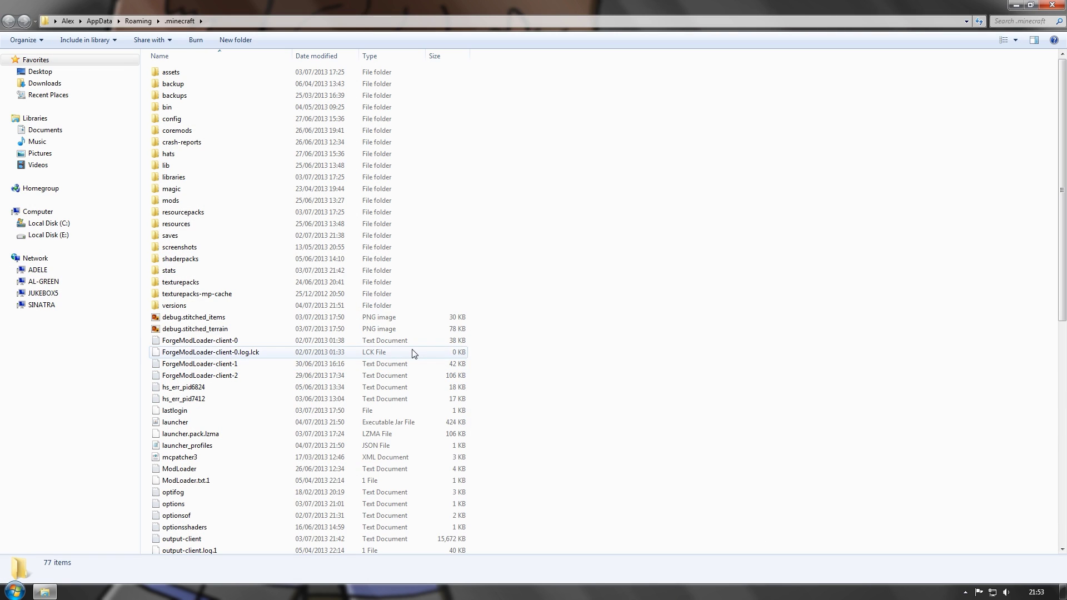
double_click(203, 306)
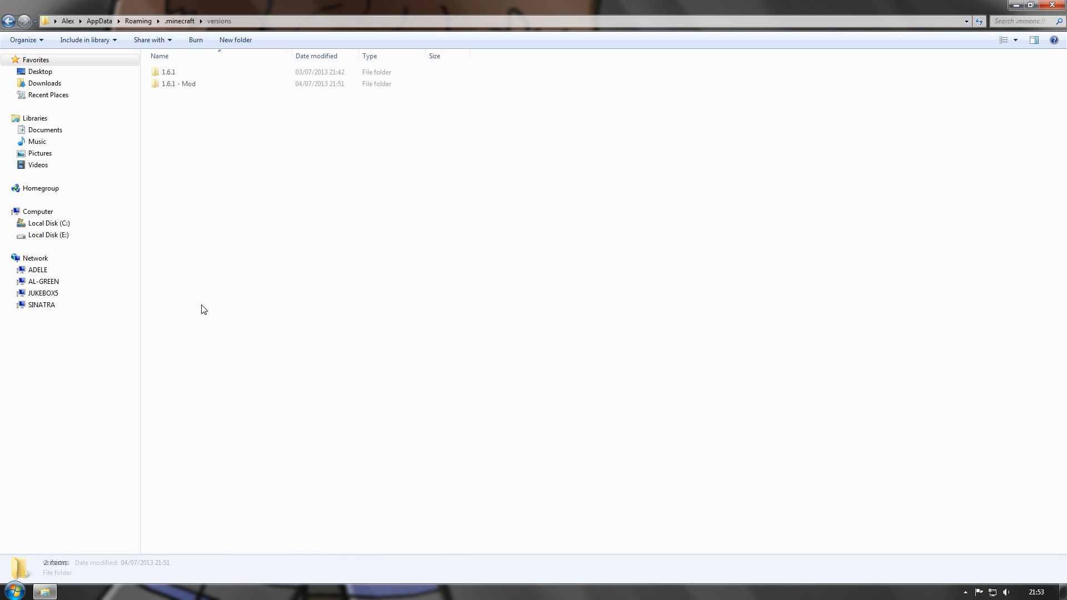
click(191, 86)
double_click(191, 85)
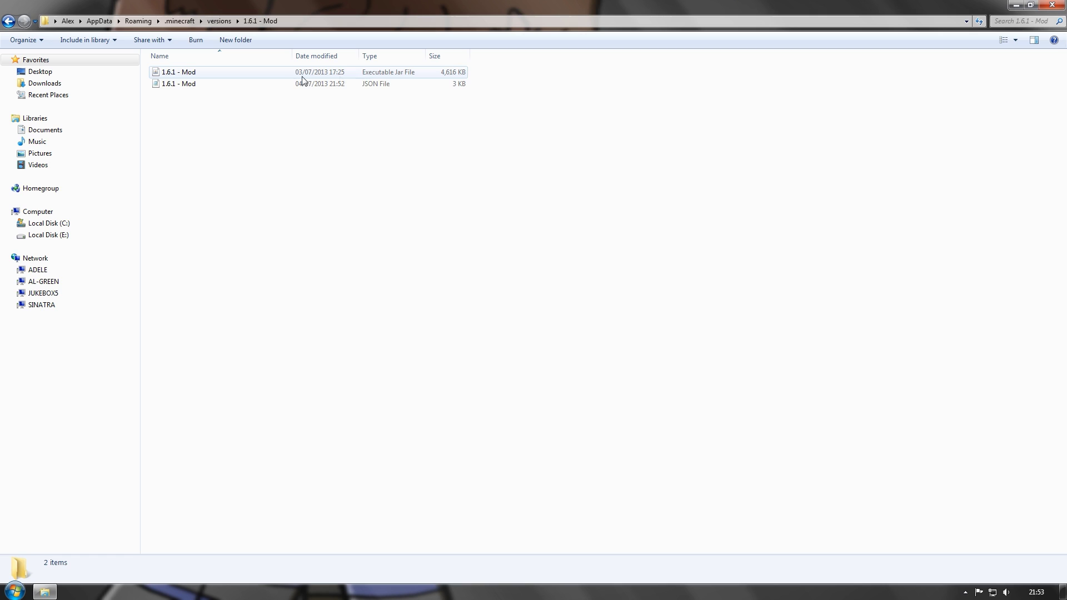
- Open the "1.6.1 - Mod" executable jar file with WinRAR and dismiss the licence reminder
click(403, 76)
right_click(401, 74)
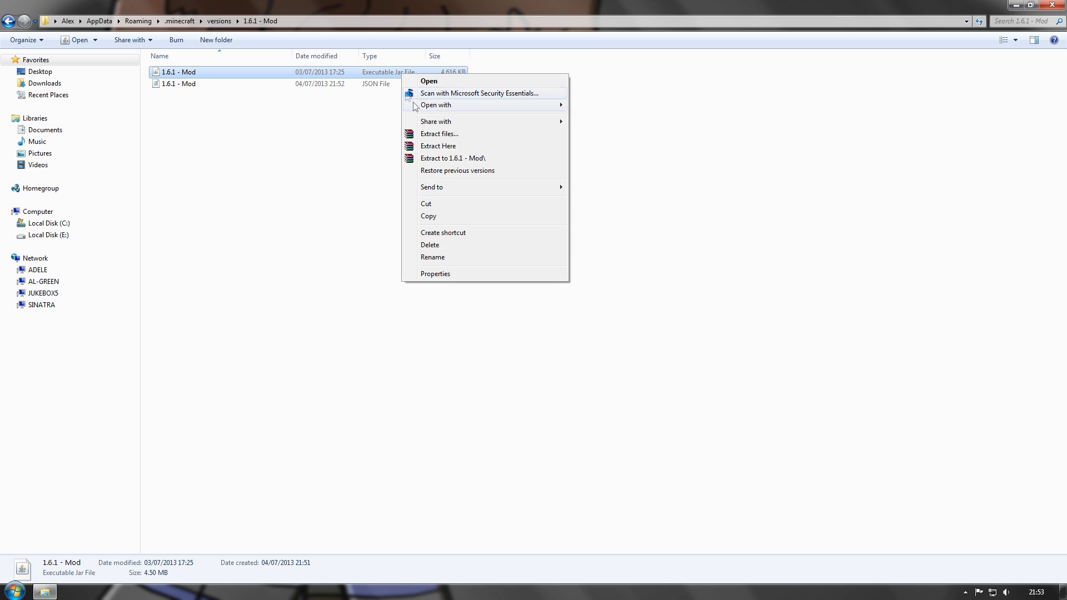
mouse_move(414, 105)
click(611, 118)
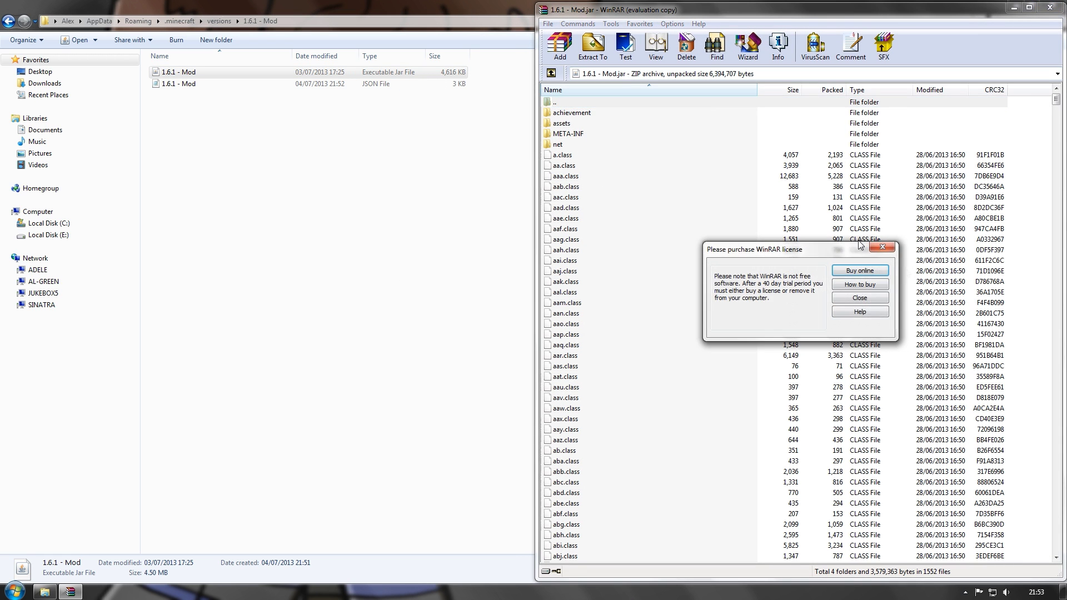
click(882, 301)
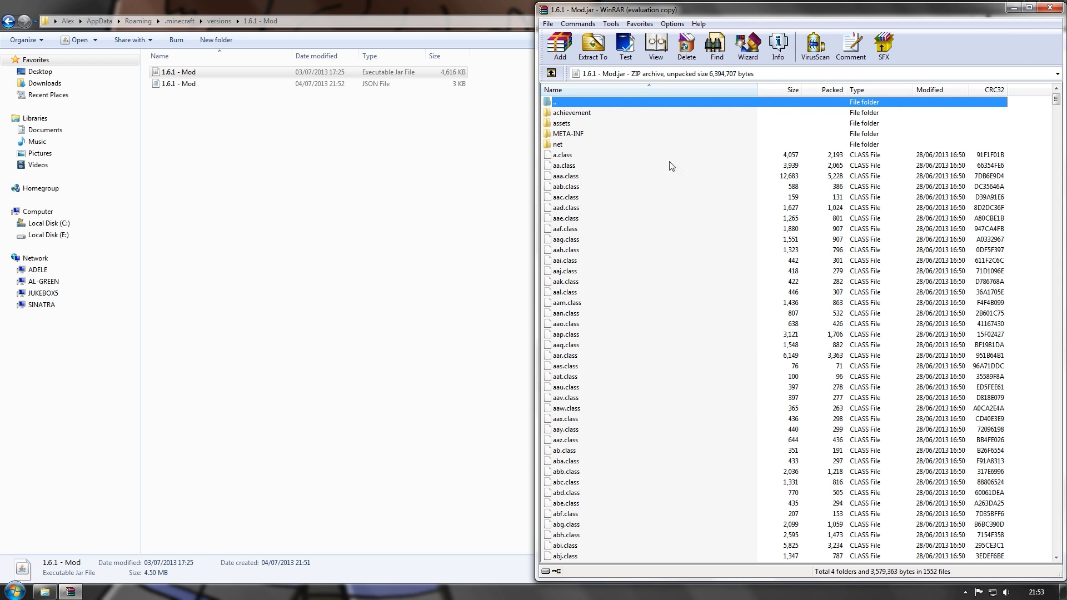
- Delete the META-INF folder from the 1.6.1 - Mod.jar archive
click(591, 132)
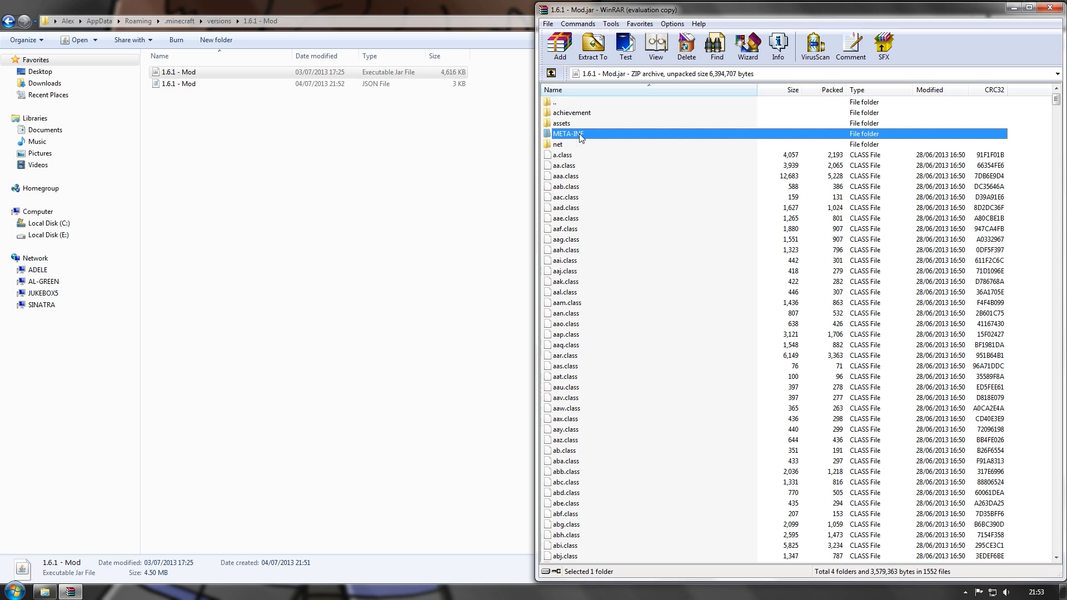
key(Delete)
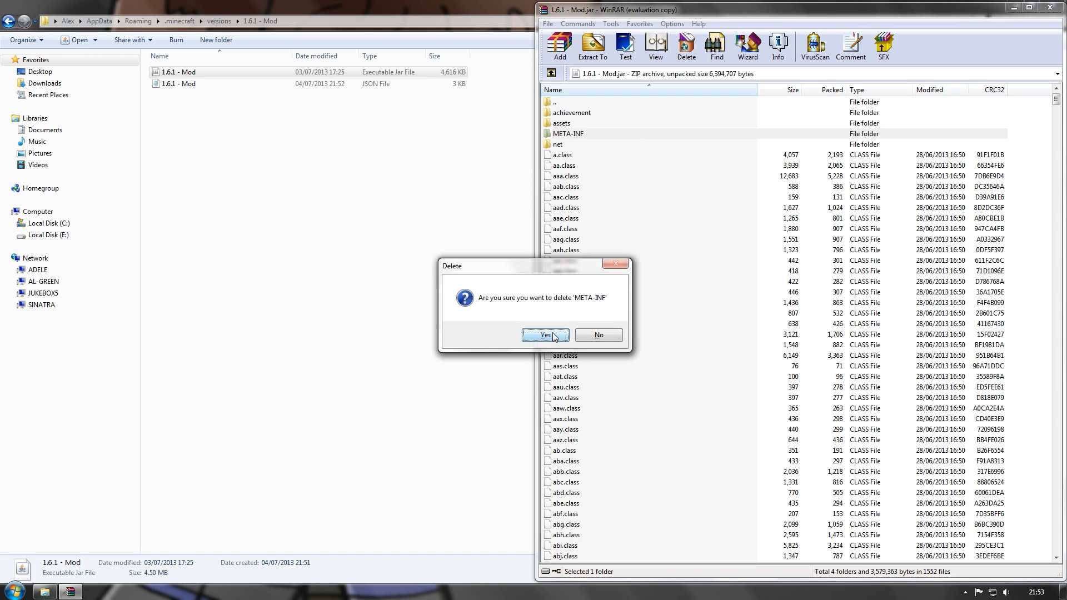
click(545, 334)
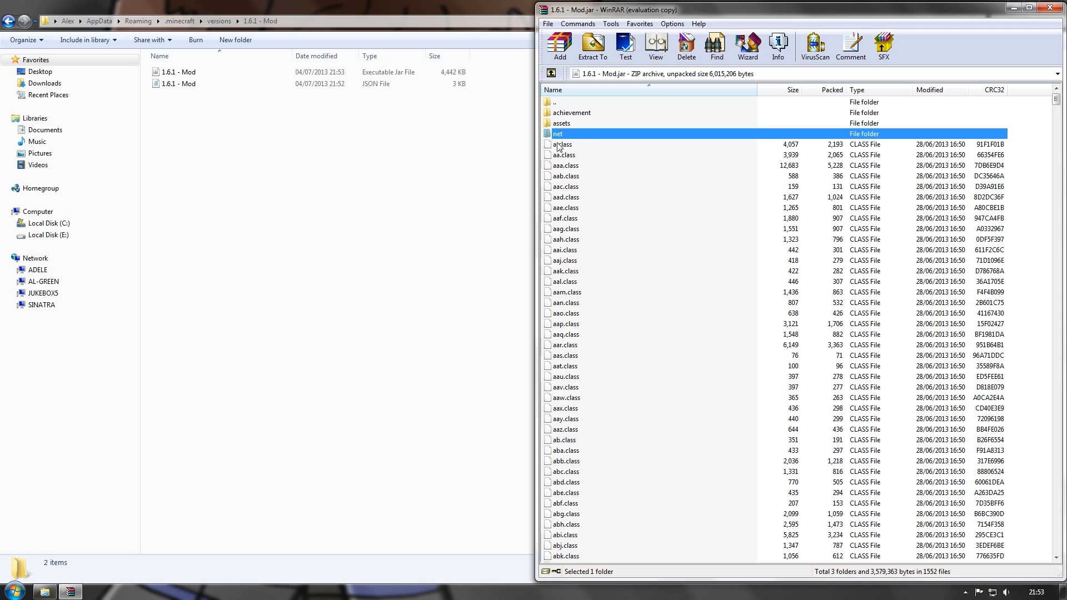
- Minimize the folder window, open the BetterSprinting_1.6.1_SSP_v10 archive from the desktop, and arrange it side by side with 1.6.1 - Mod.jar
click(425, 10)
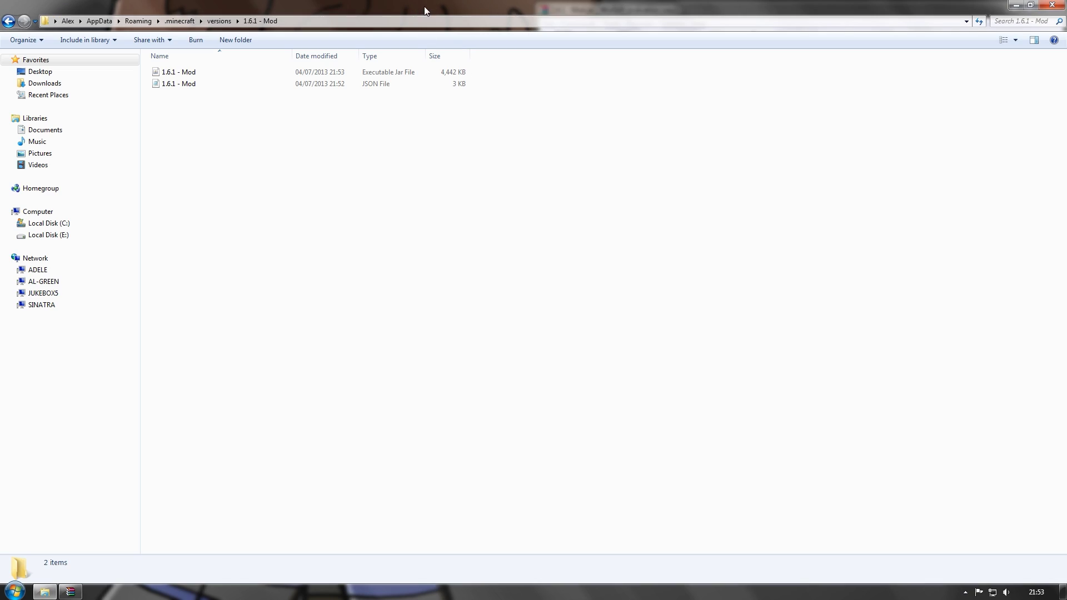
click(1014, 6)
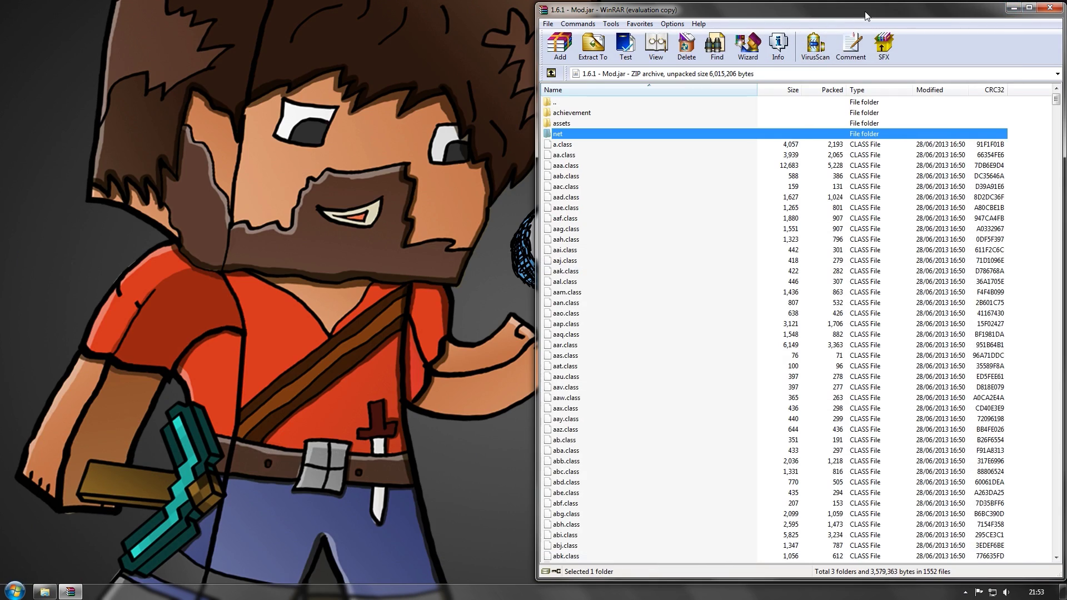
drag(865, 15, 0, 16)
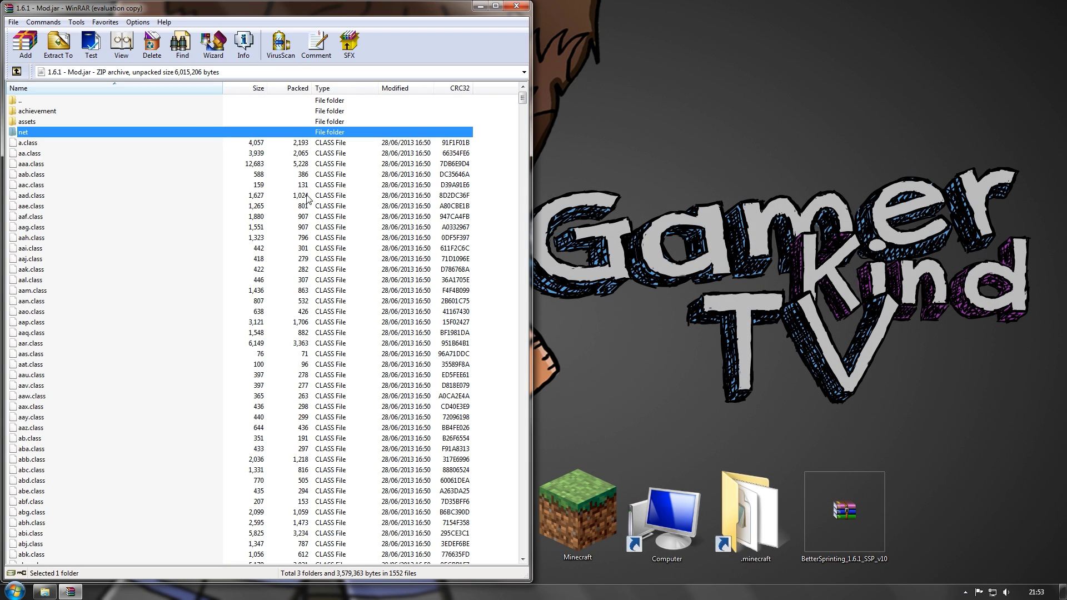
double_click(854, 525)
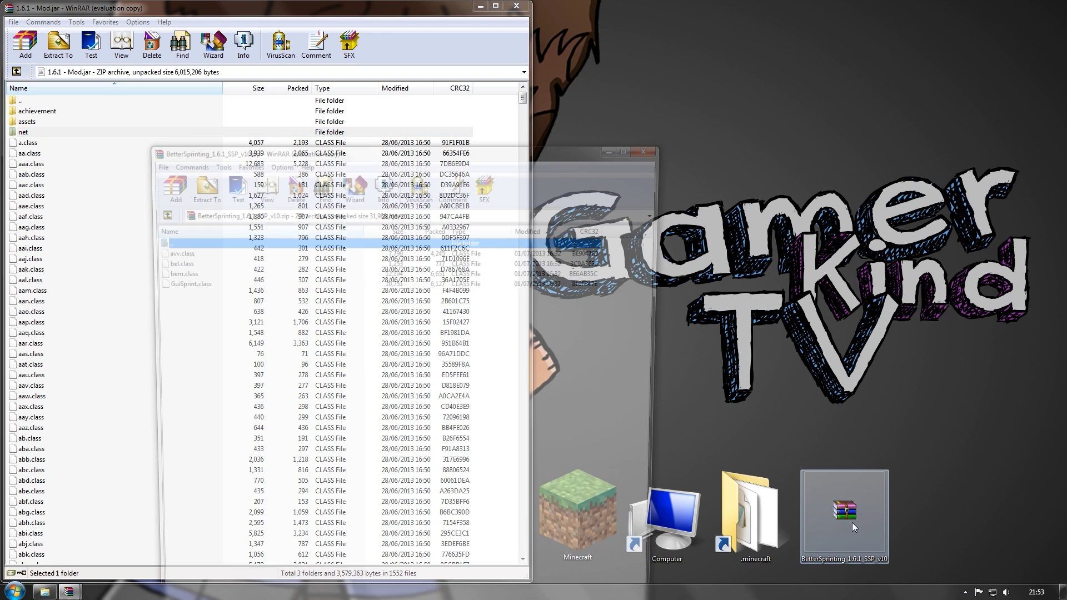
drag(519, 148, 605, 138)
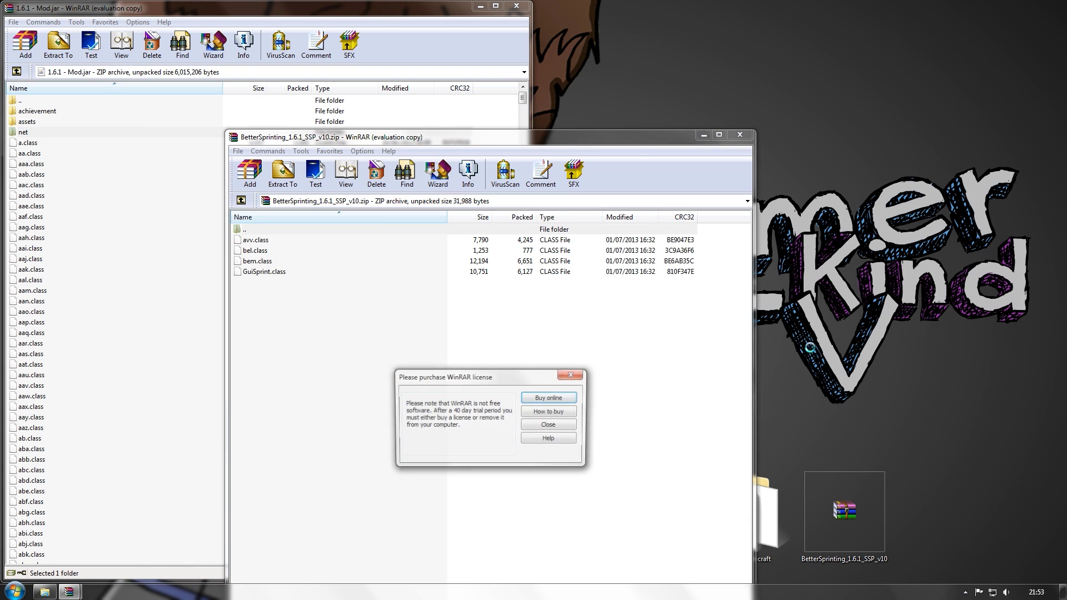
click(557, 425)
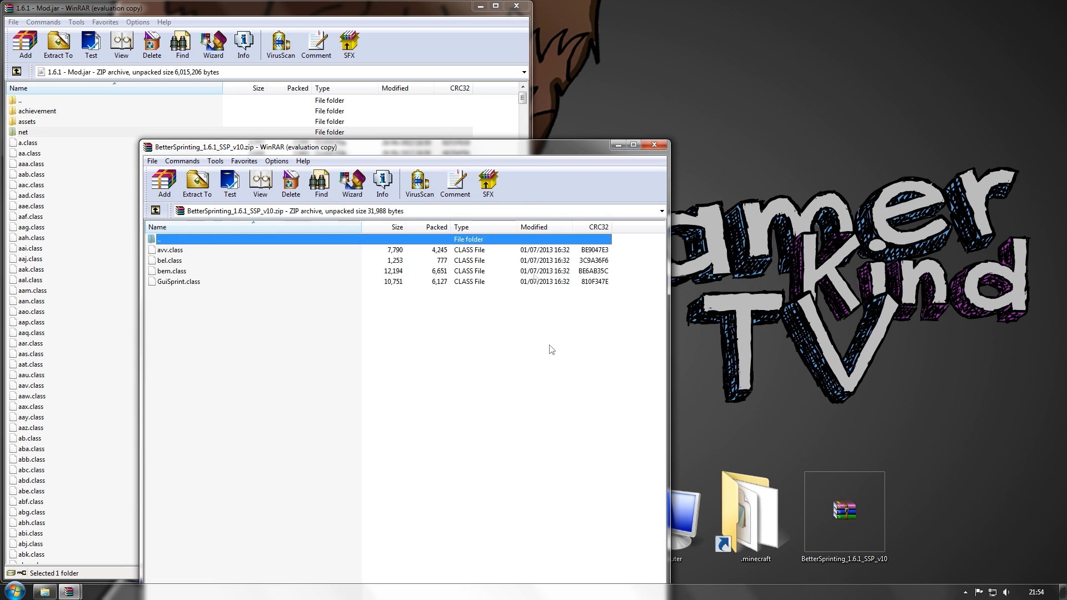
drag(488, 165, 1065, 161)
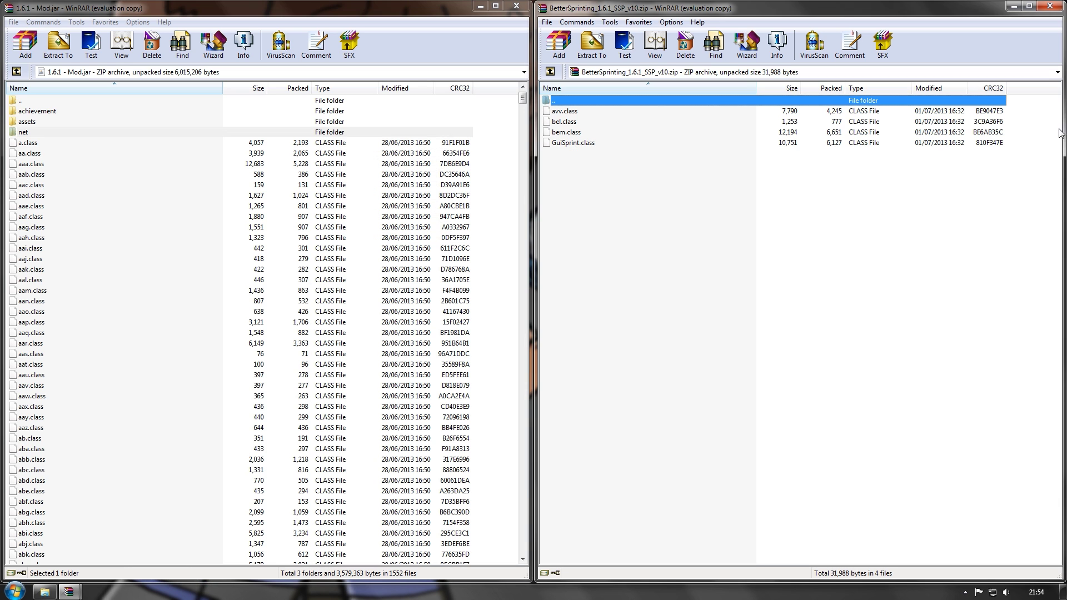
- Add all four class files from the BetterSprinting archive to 1.6.1 - Mod.jar and close both archives
click(598, 144)
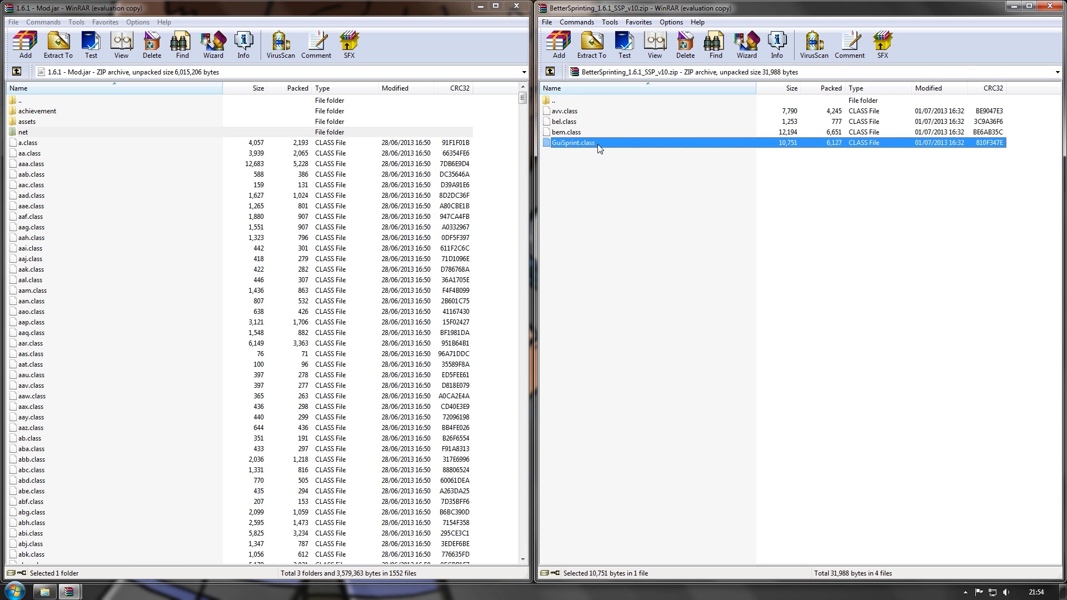
drag(634, 171, 556, 109)
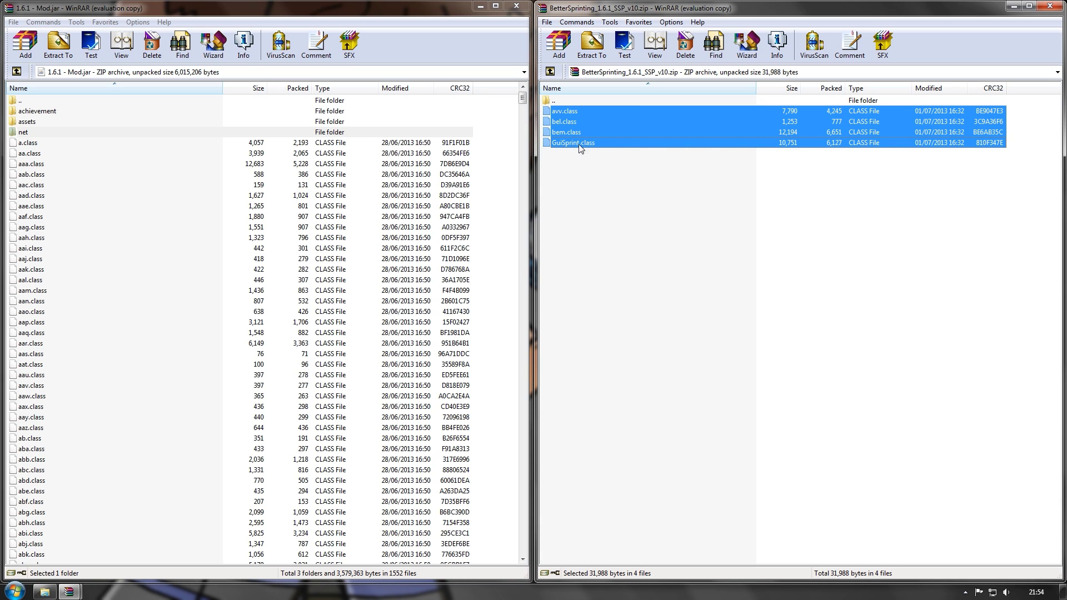
mouse_move(580, 148)
mouse_down()
mouse_move(189, 195)
mouse_move(36, 123)
mouse_move(32, 104)
mouse_move(24, 118)
mouse_move(22, 109)
mouse_move(40, 227)
mouse_move(32, 329)
mouse_move(62, 315)
mouse_move(82, 335)
mouse_up()
click(277, 388)
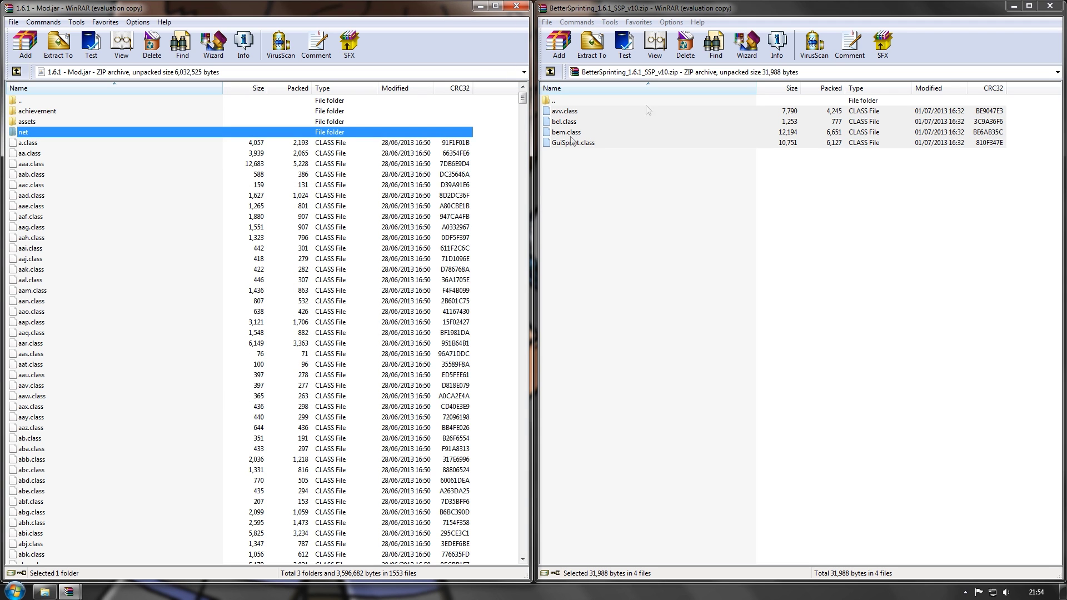
click(1049, 6)
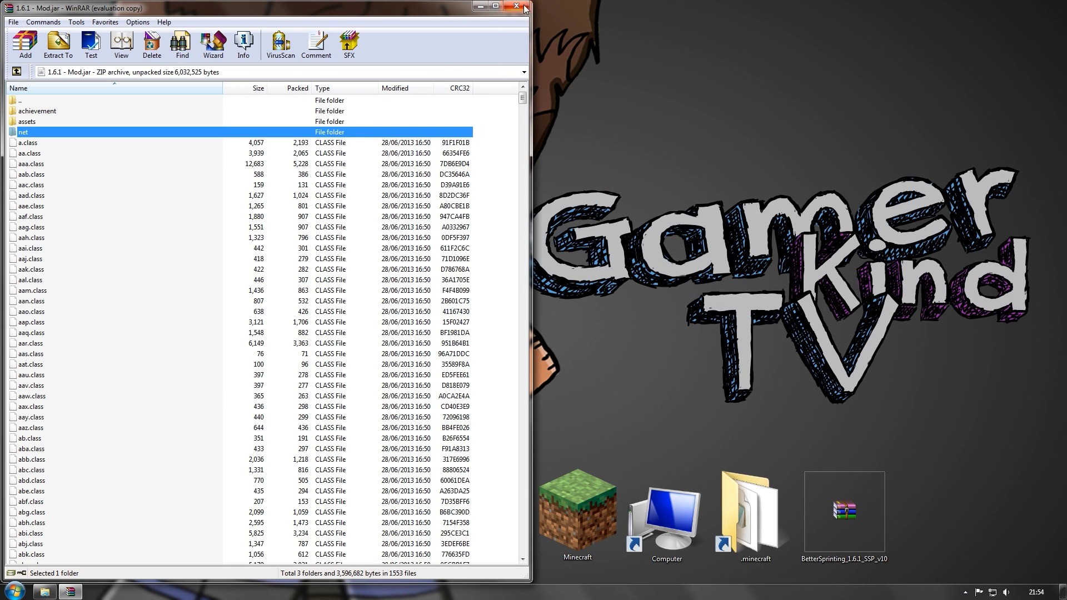
click(523, 6)
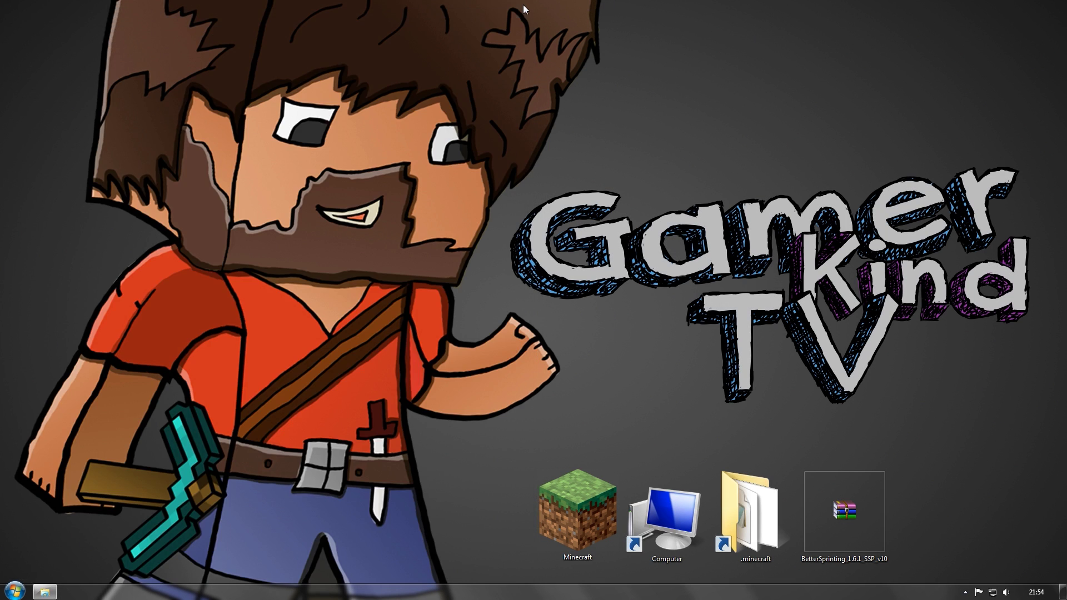
- Start the Minecraft launcher and save the (Default) profile with its version set to "release 1.6.1 - Mod"
double_click(588, 502)
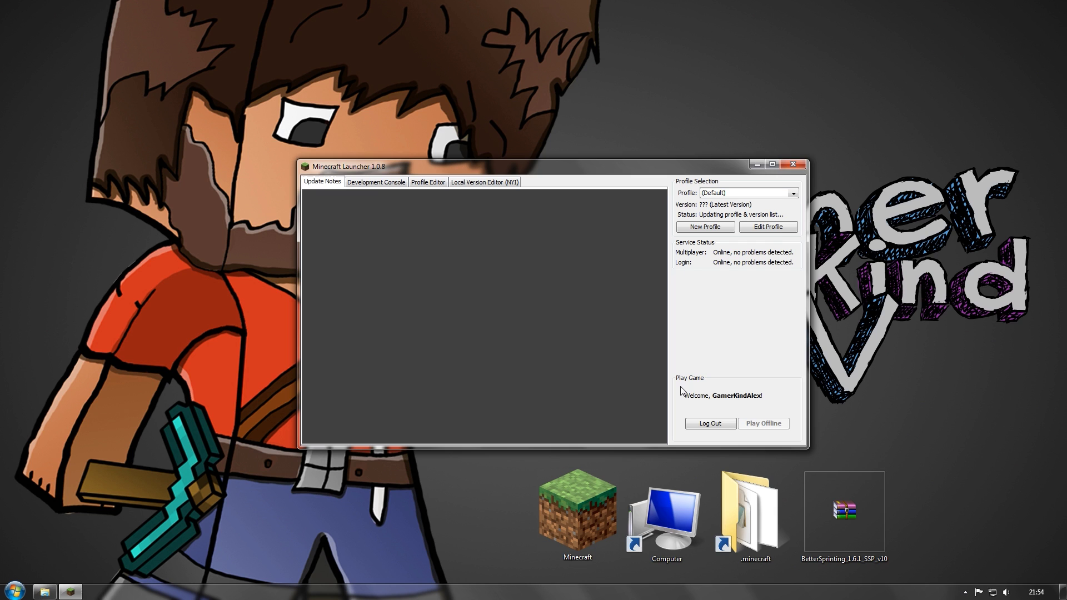
click(777, 228)
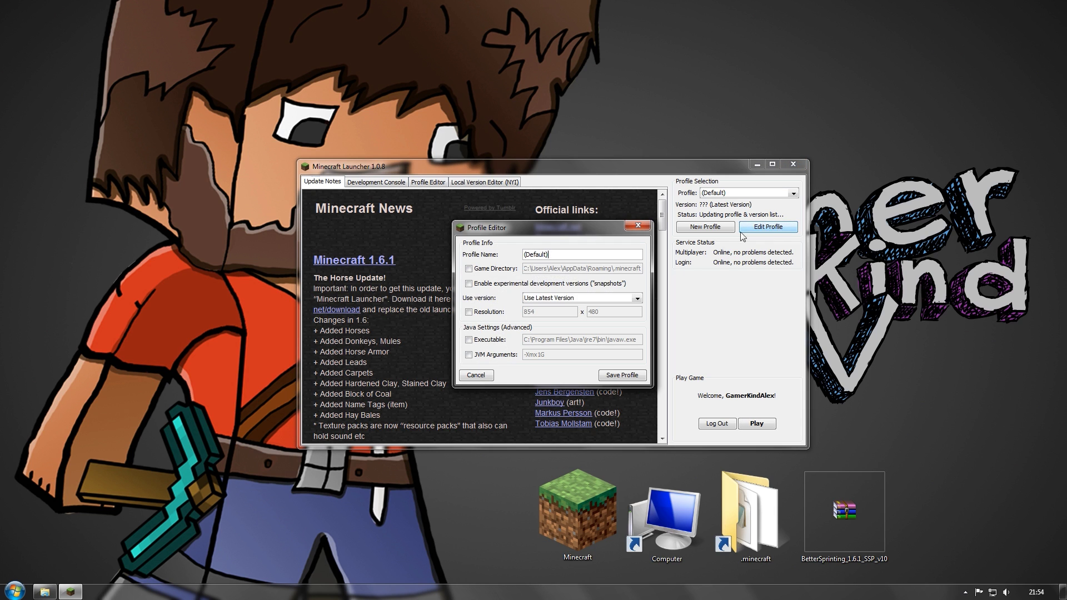
click(572, 300)
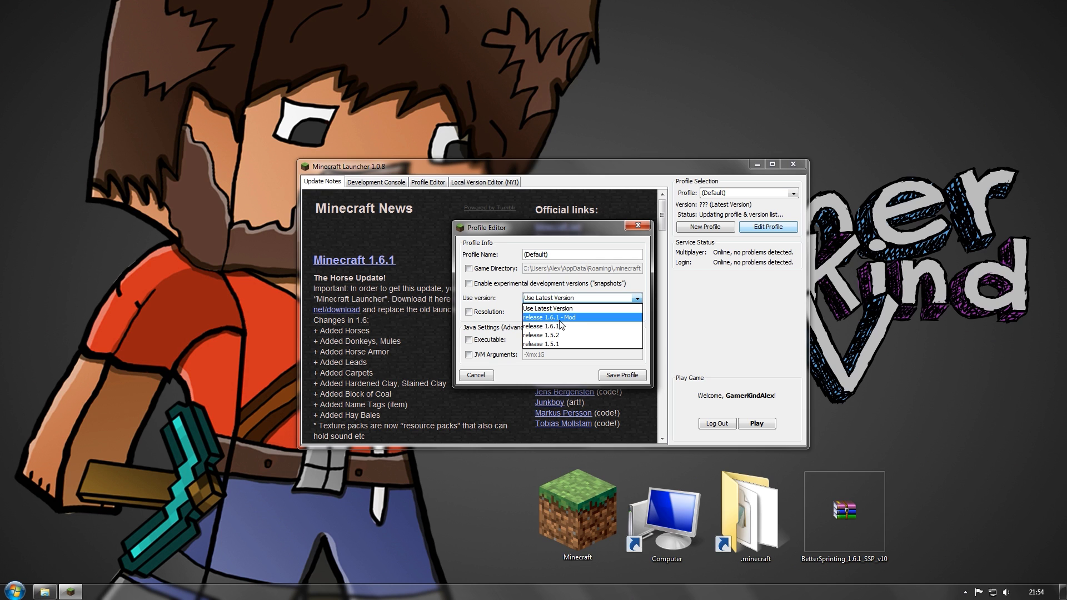
click(571, 318)
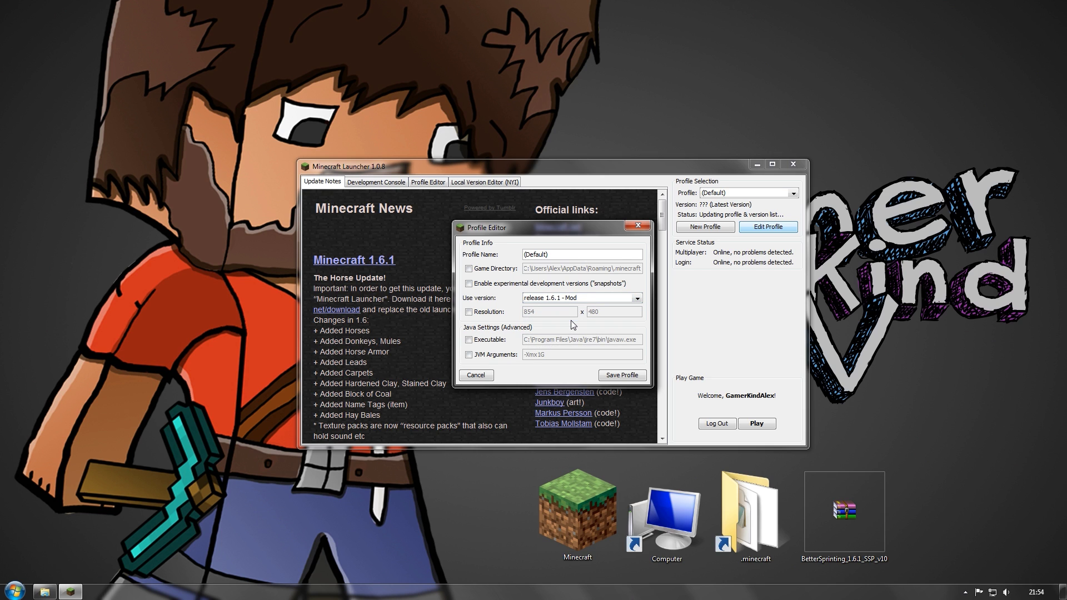
click(607, 377)
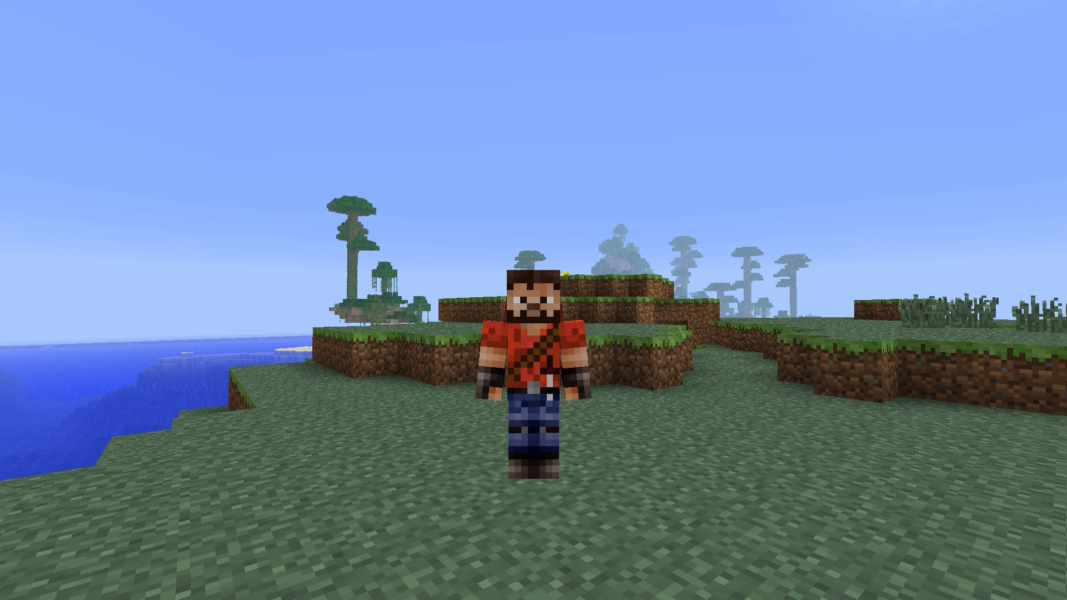
- Open the Better Sprinting settings in the game to check the installed mod, and return to the world
key(o)
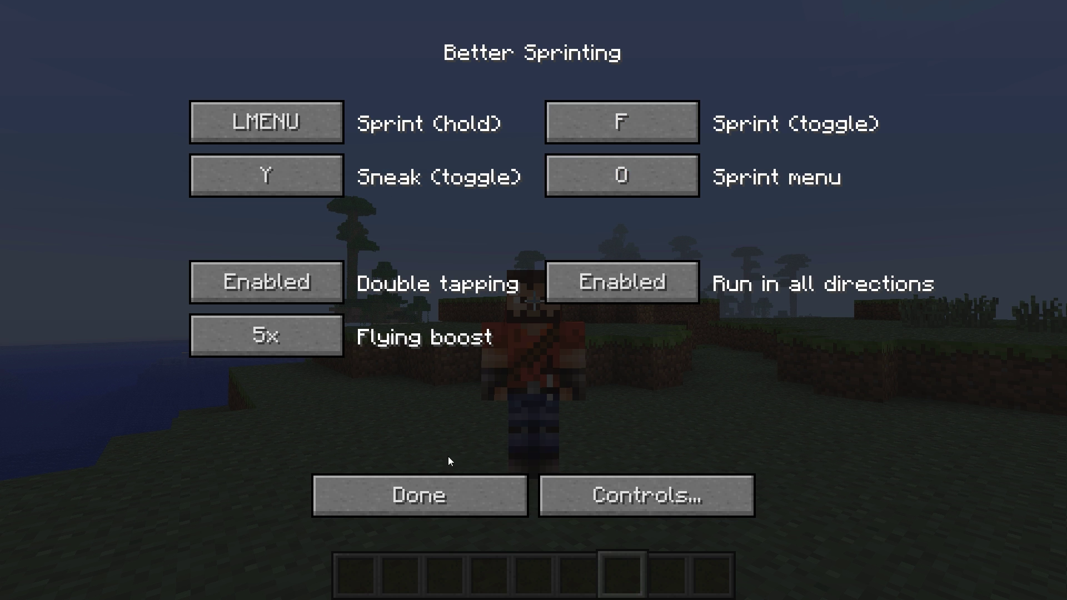
click(451, 495)
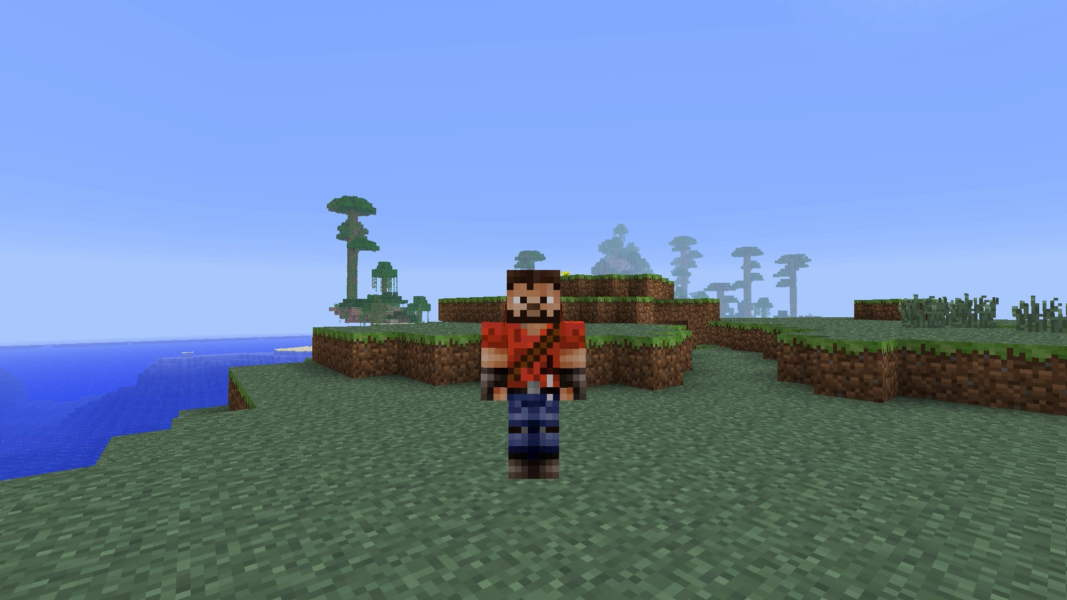